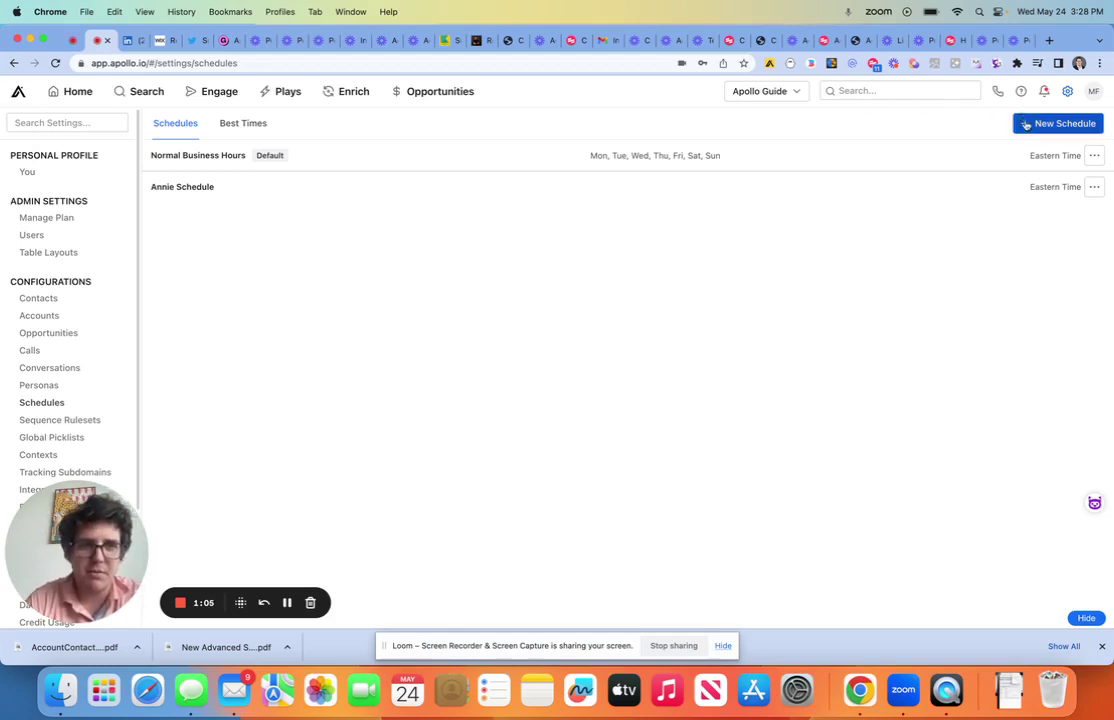
Start a new schedule named 'Conference - All Hands on Deck' in Eastern Time.
click(1058, 123)
text(C)
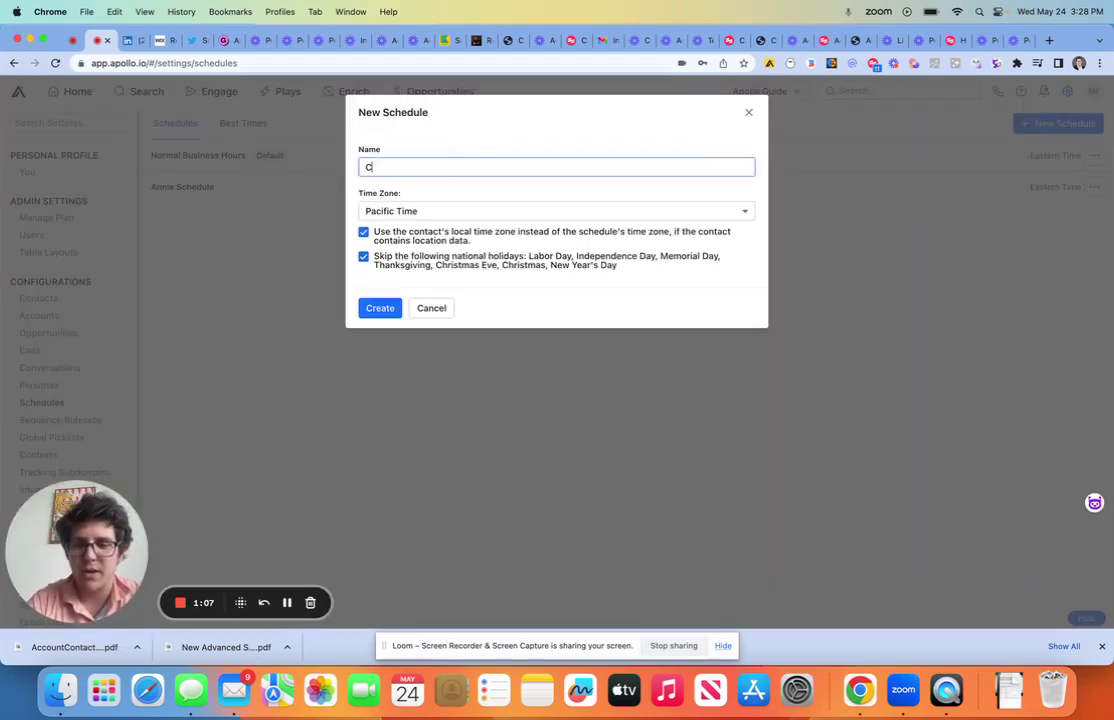
text(onference )
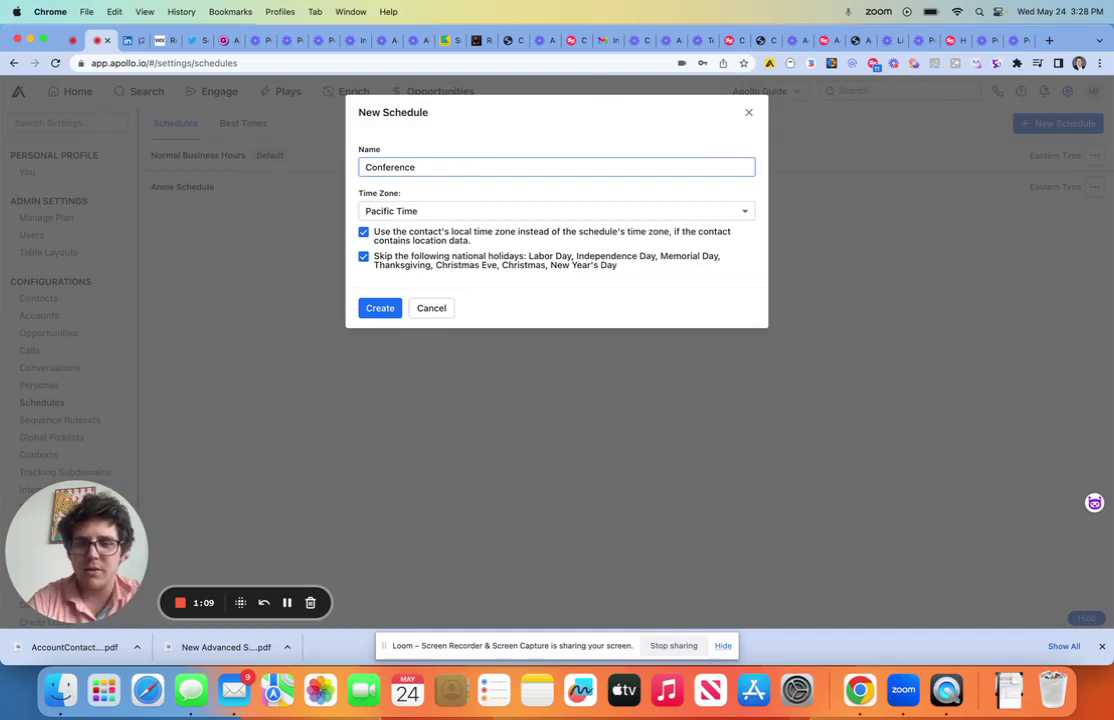
text(=-)
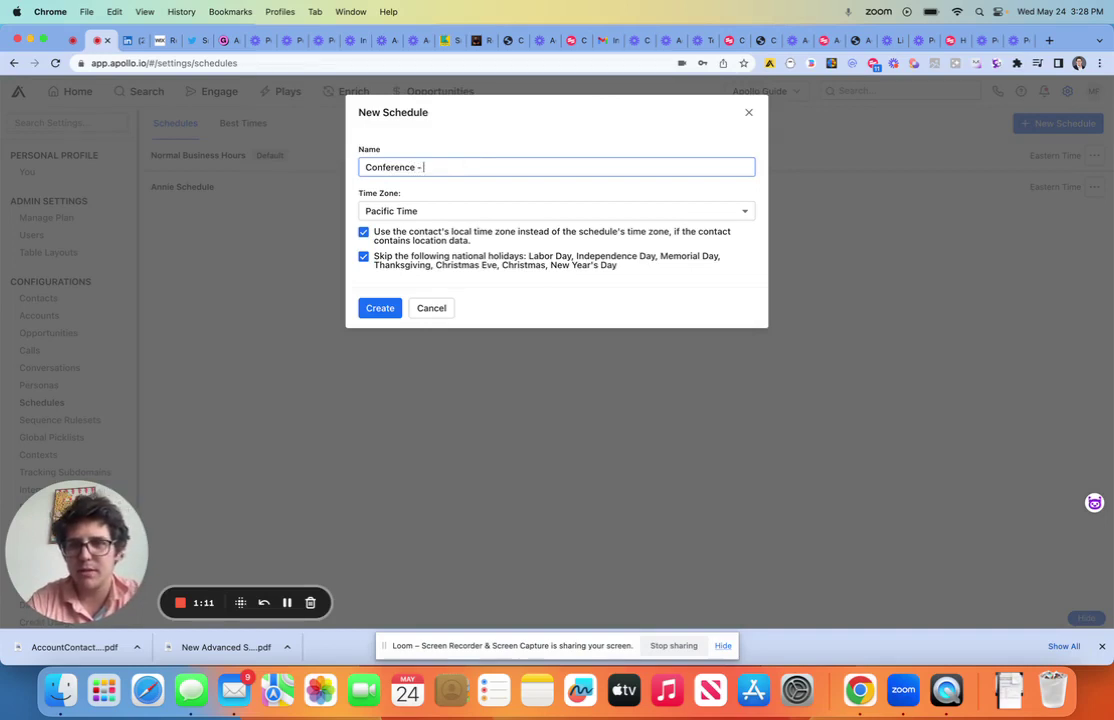
text( Han)
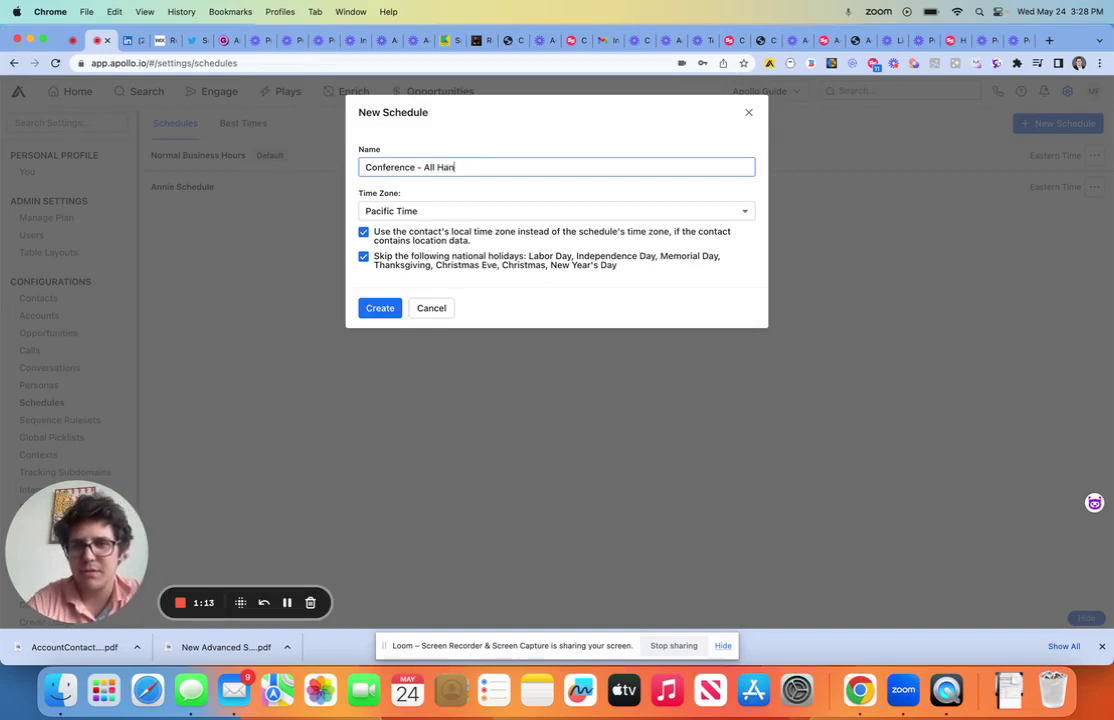
text(d sDeck)
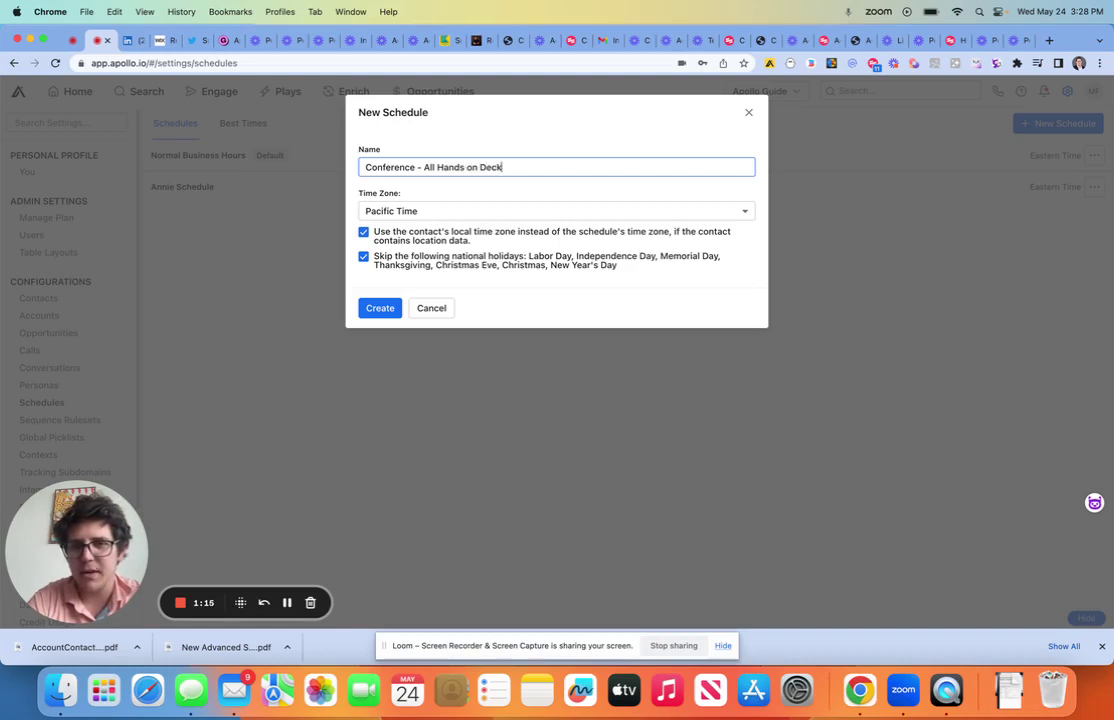
click(455, 211)
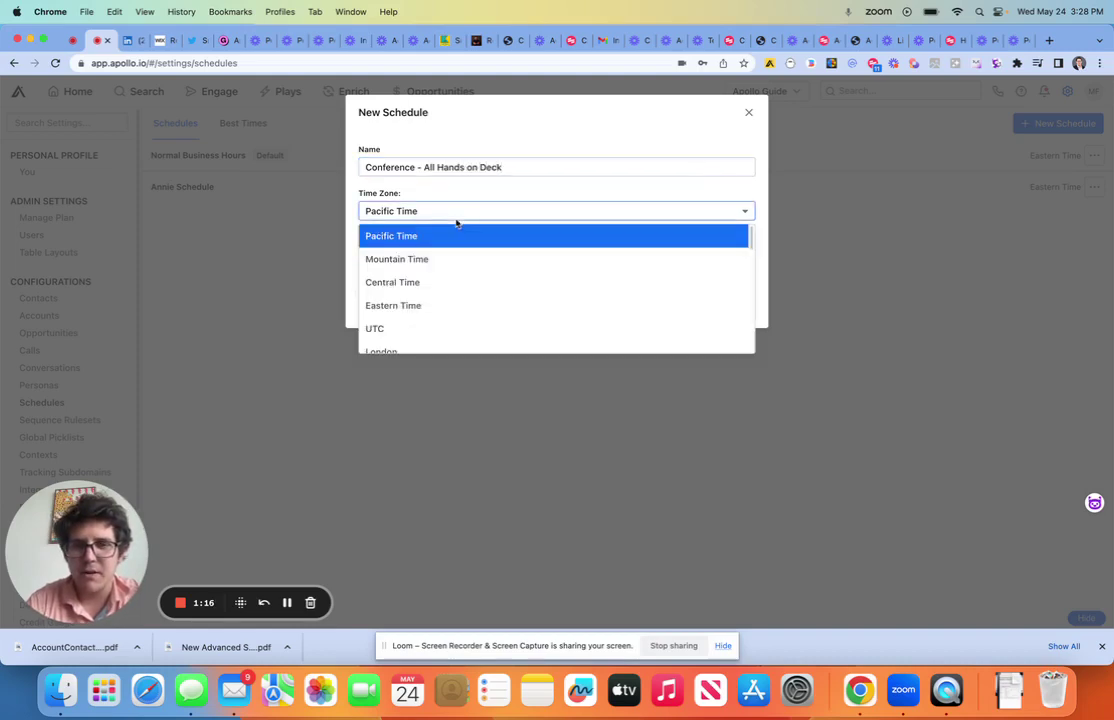
click(467, 303)
Create the schedule and give Monday a 5 AM–8 PM sending window.
click(370, 308)
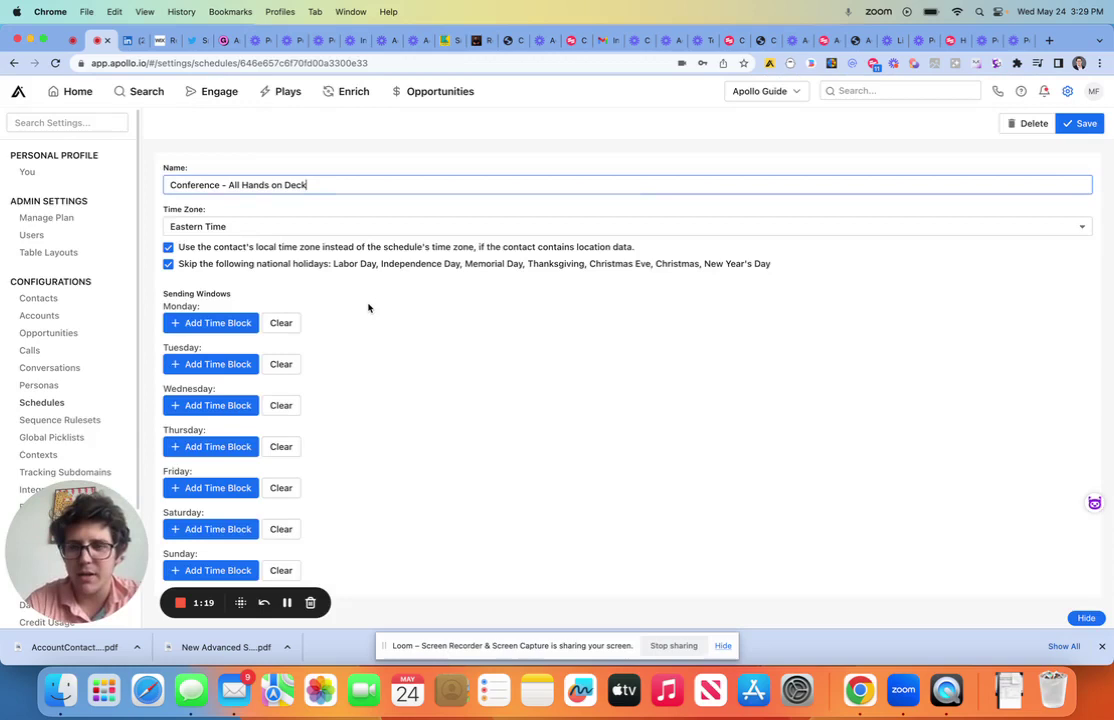
click(196, 323)
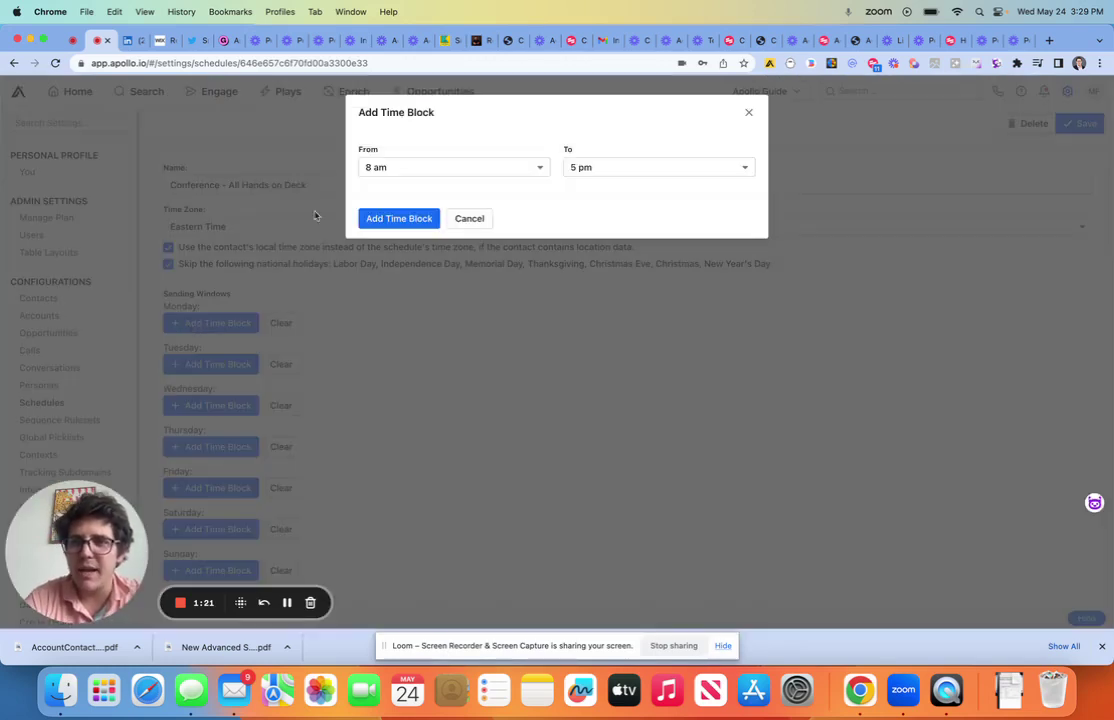
click(478, 169)
scroll(415, 222, down, 2)
click(415, 222)
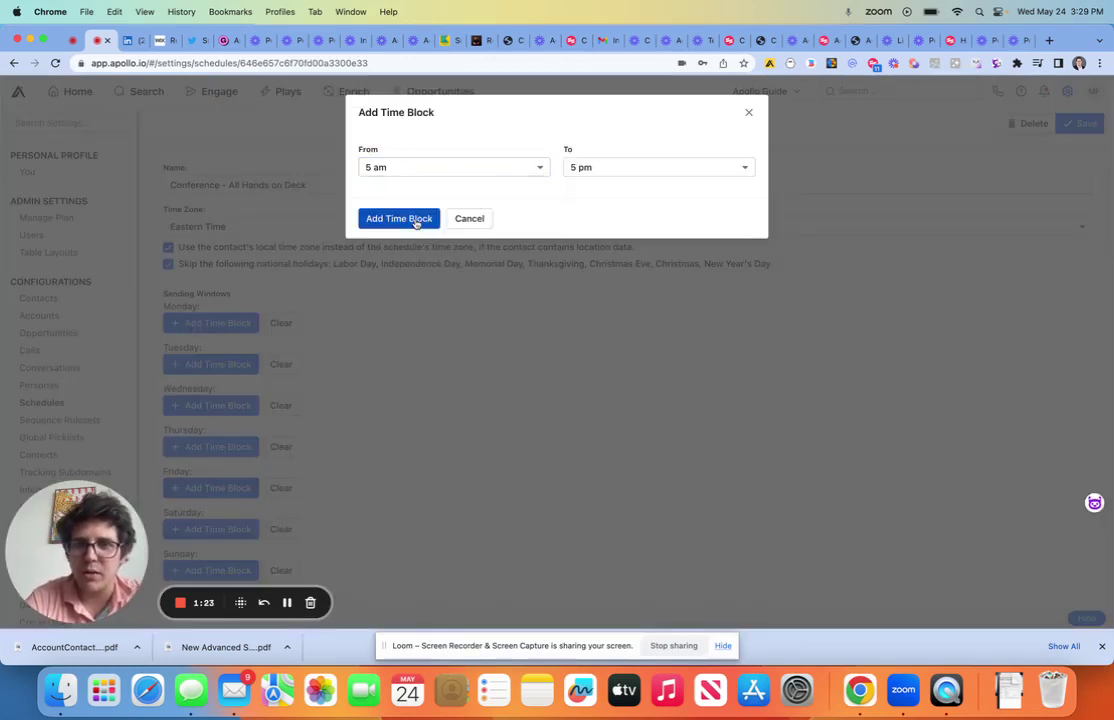
click(607, 168)
scroll(619, 248, down, 5)
scroll(619, 248, down, 2)
scroll(612, 230, down, 1)
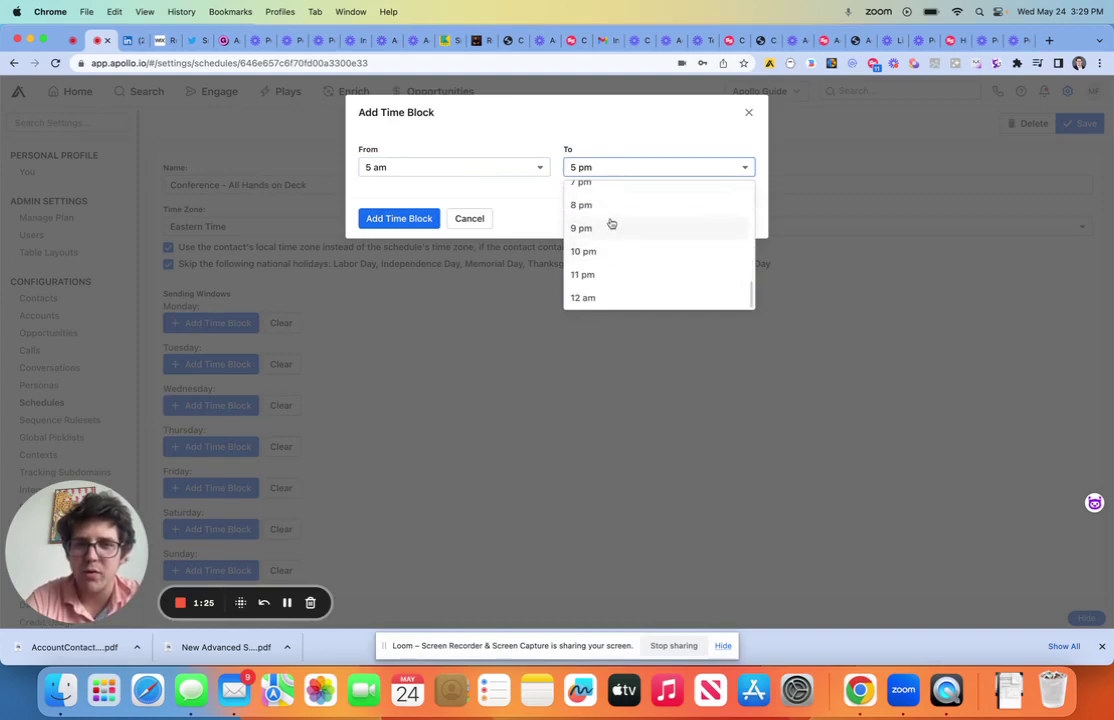
click(607, 202)
click(399, 218)
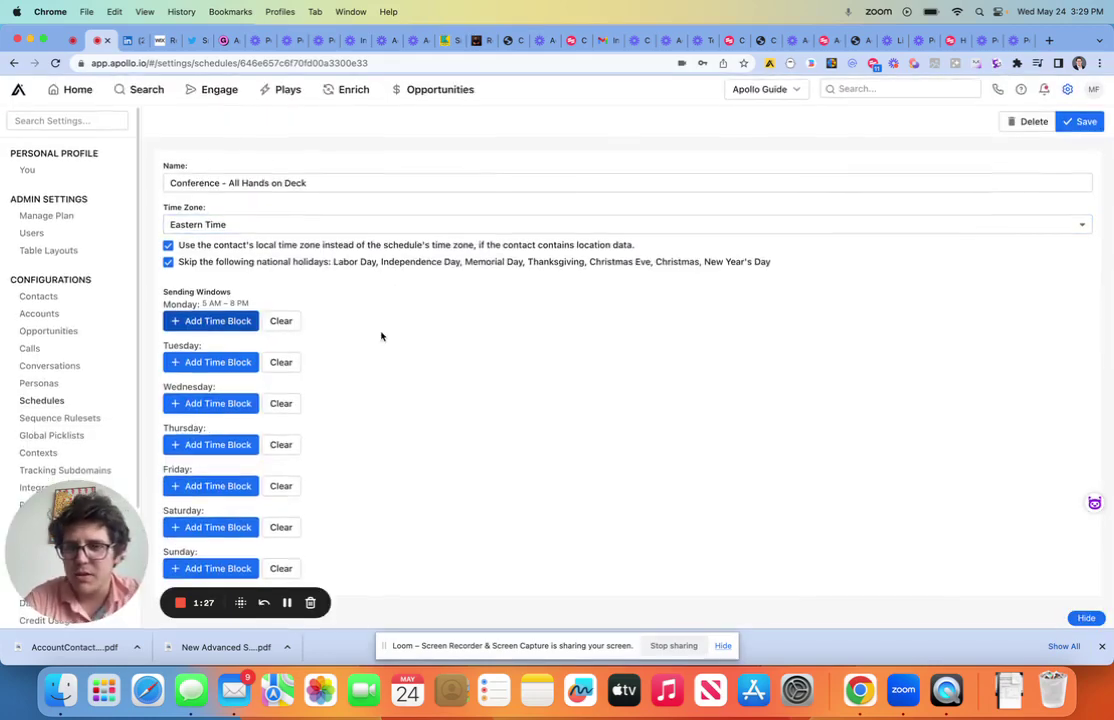
Add a Tuesday 8 AM–5 PM window and a second Monday 5 AM–8 PM window.
click(205, 362)
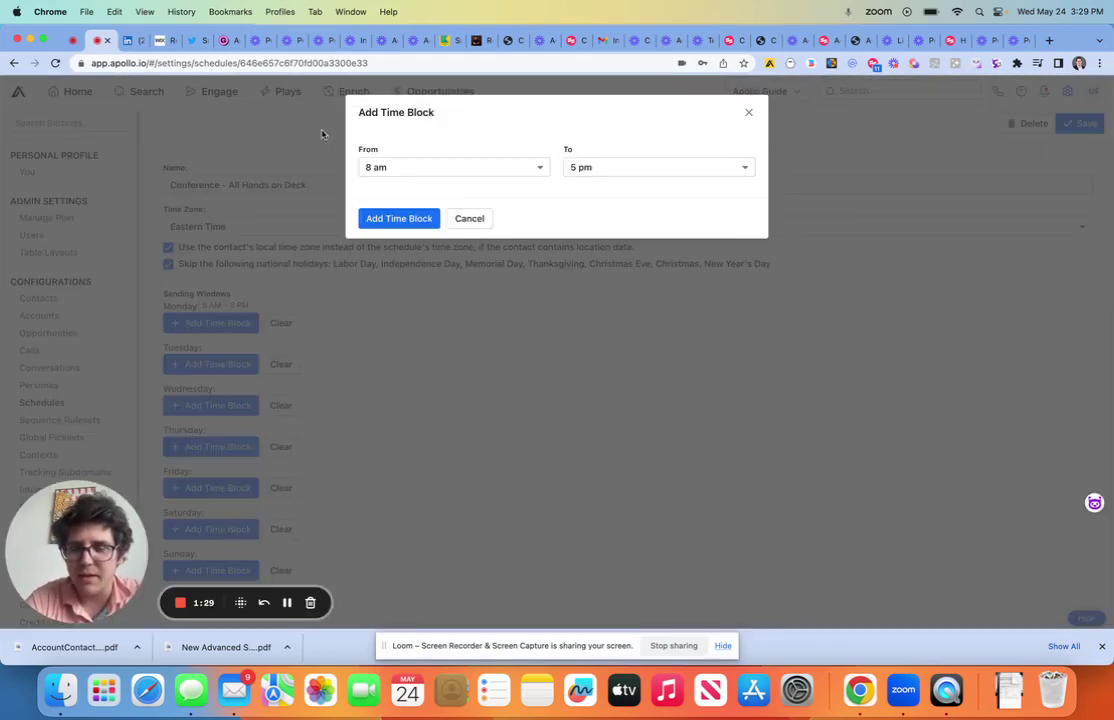
click(406, 229)
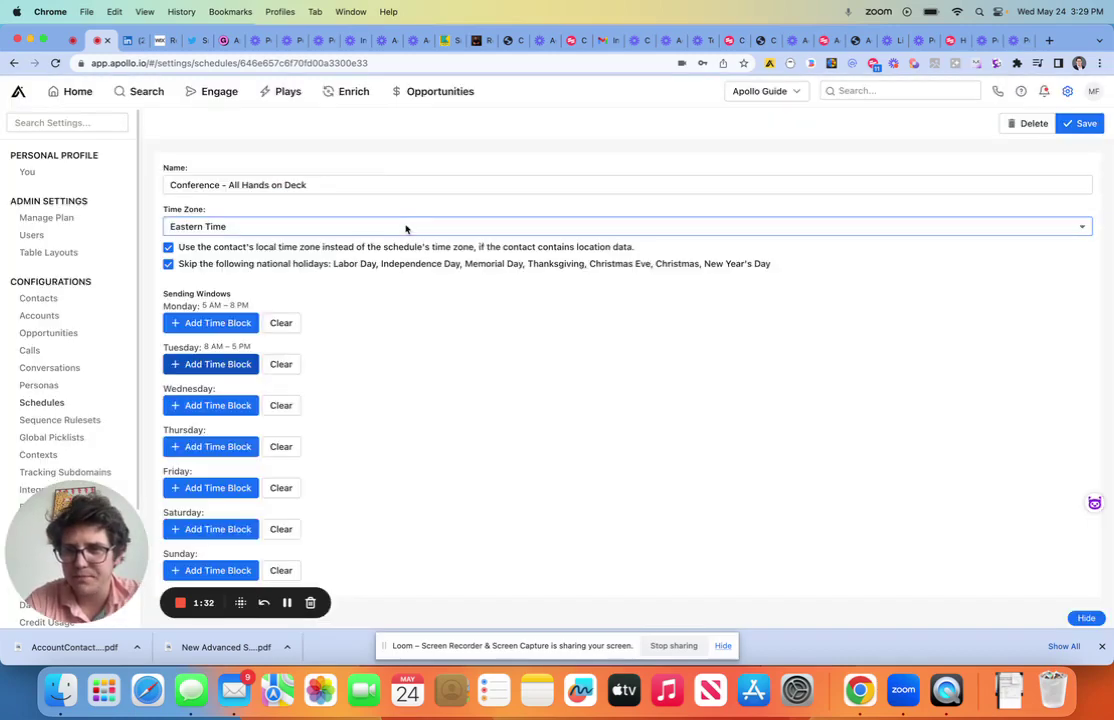
click(206, 320)
click(433, 170)
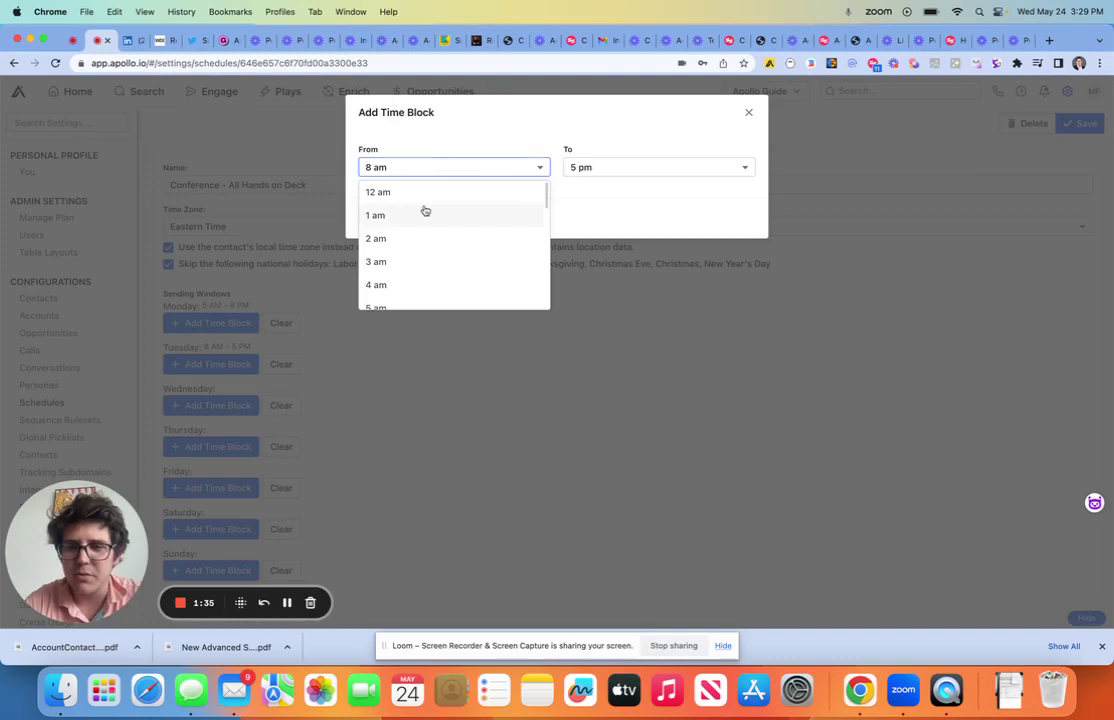
scroll(412, 255, down, 1)
click(400, 295)
click(587, 167)
scroll(587, 224, down, 5)
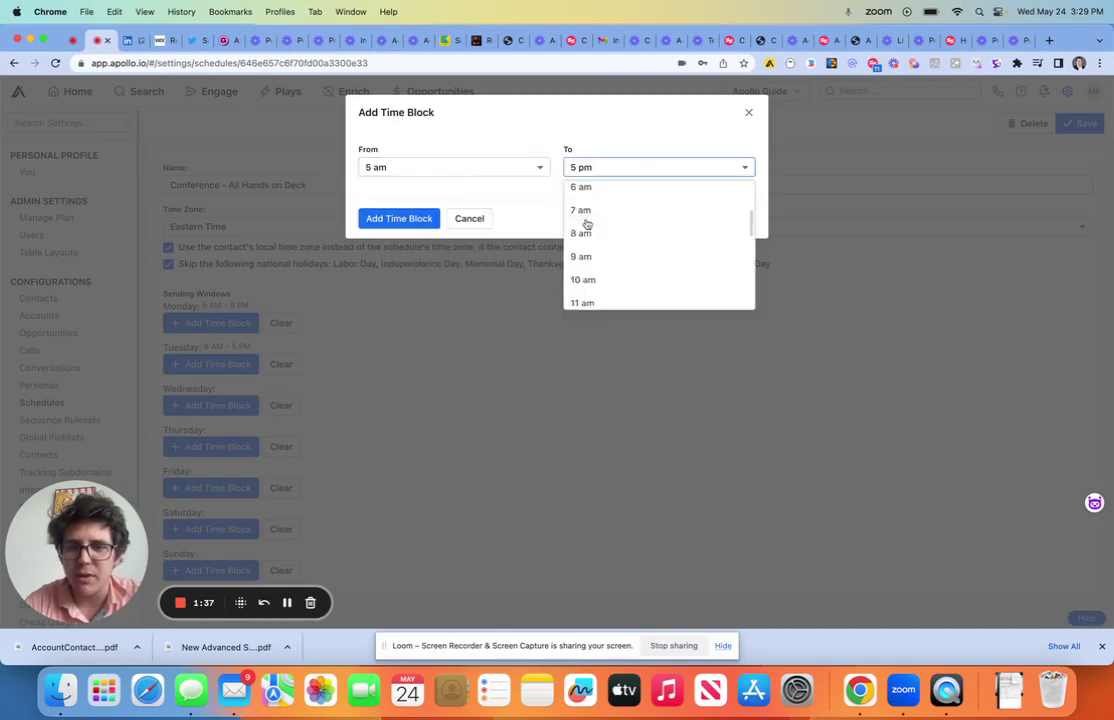
scroll(587, 222, down, 1)
click(587, 207)
click(399, 218)
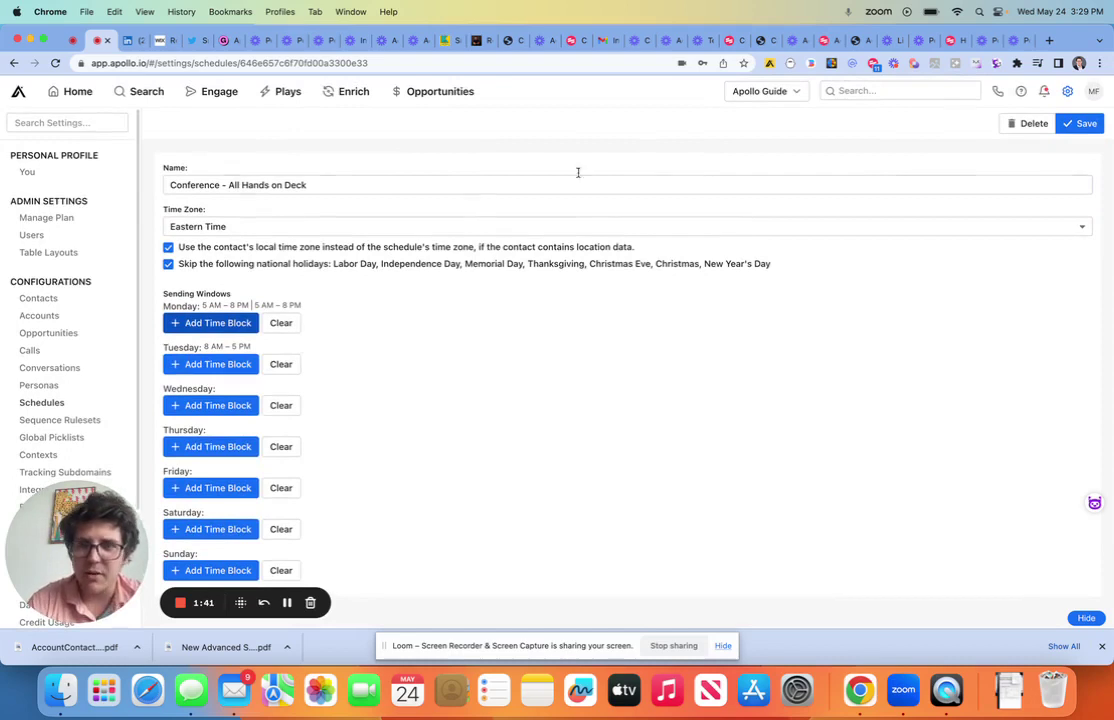
Save the Conference schedule and close the Normal Business Hours actions menu unused.
click(1080, 123)
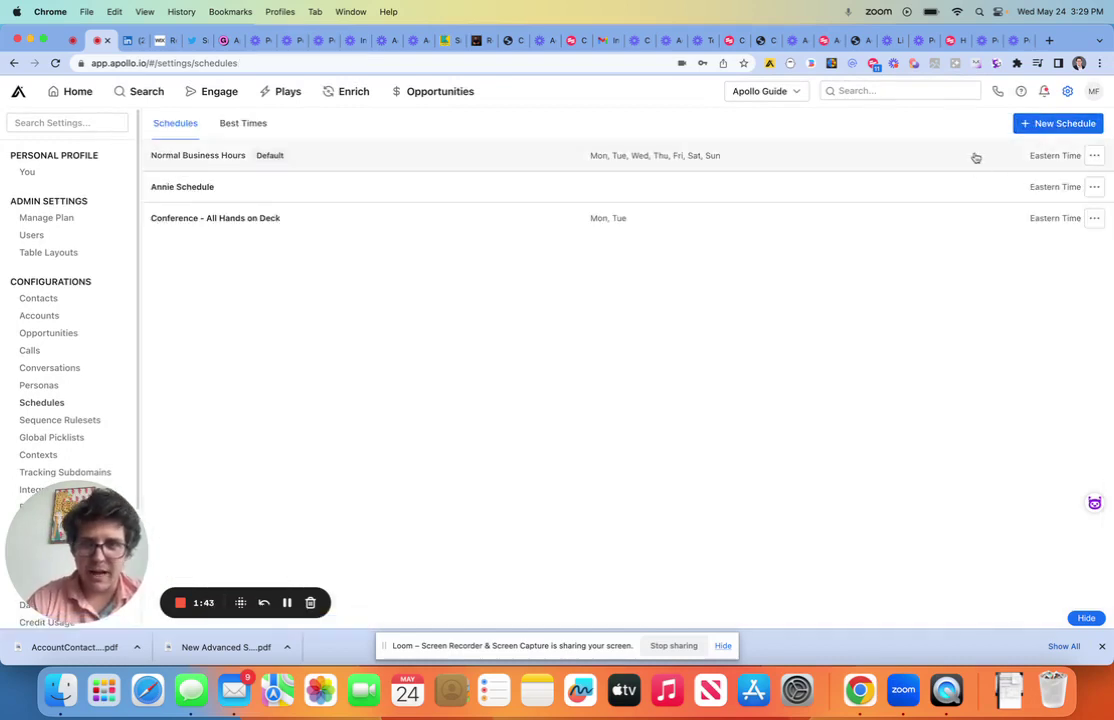
click(1094, 156)
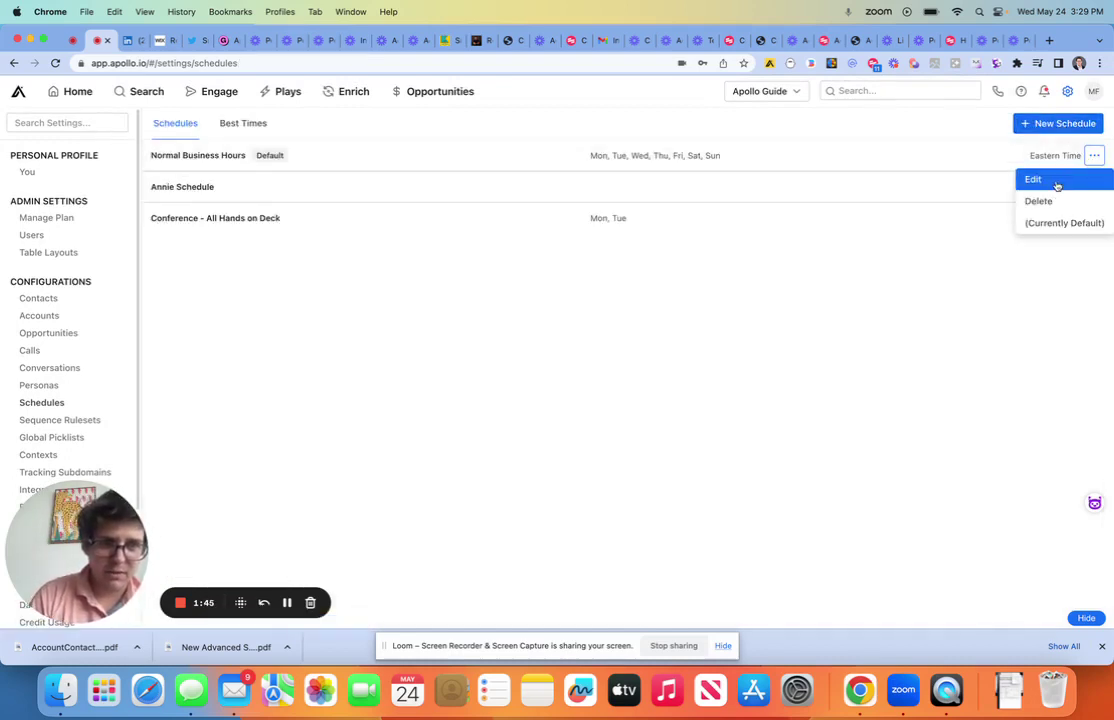
click(505, 257)
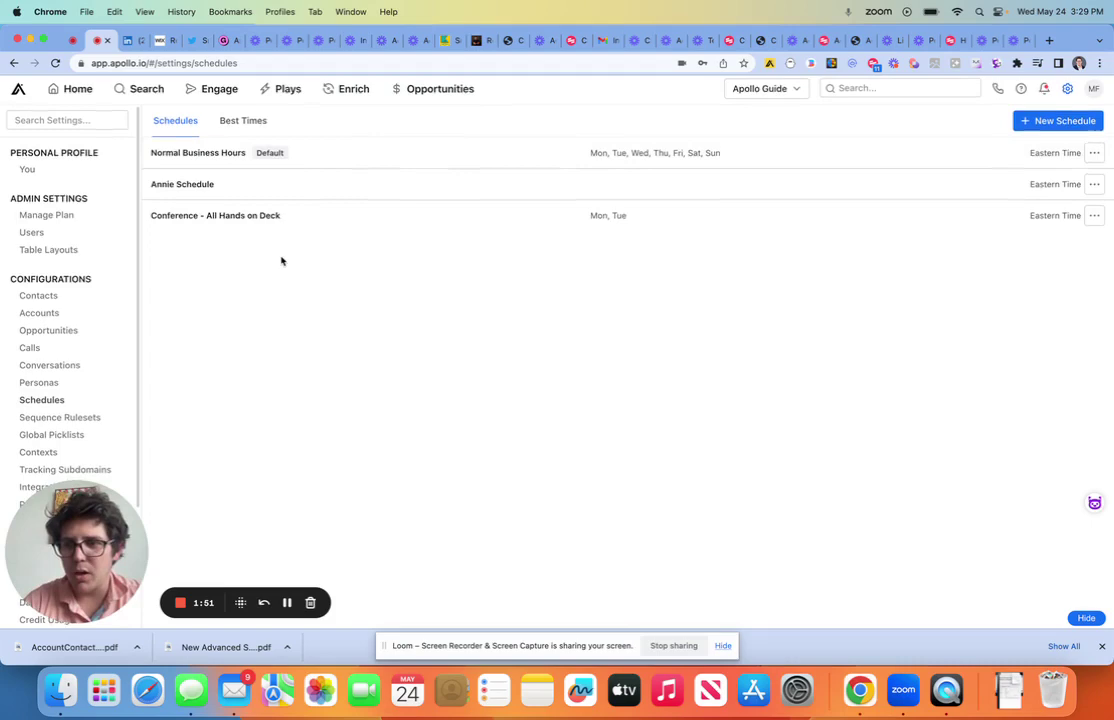
Review the Post-Conference Outreach sequence's schedule options, keeping Normal Business Hours.
click(207, 95)
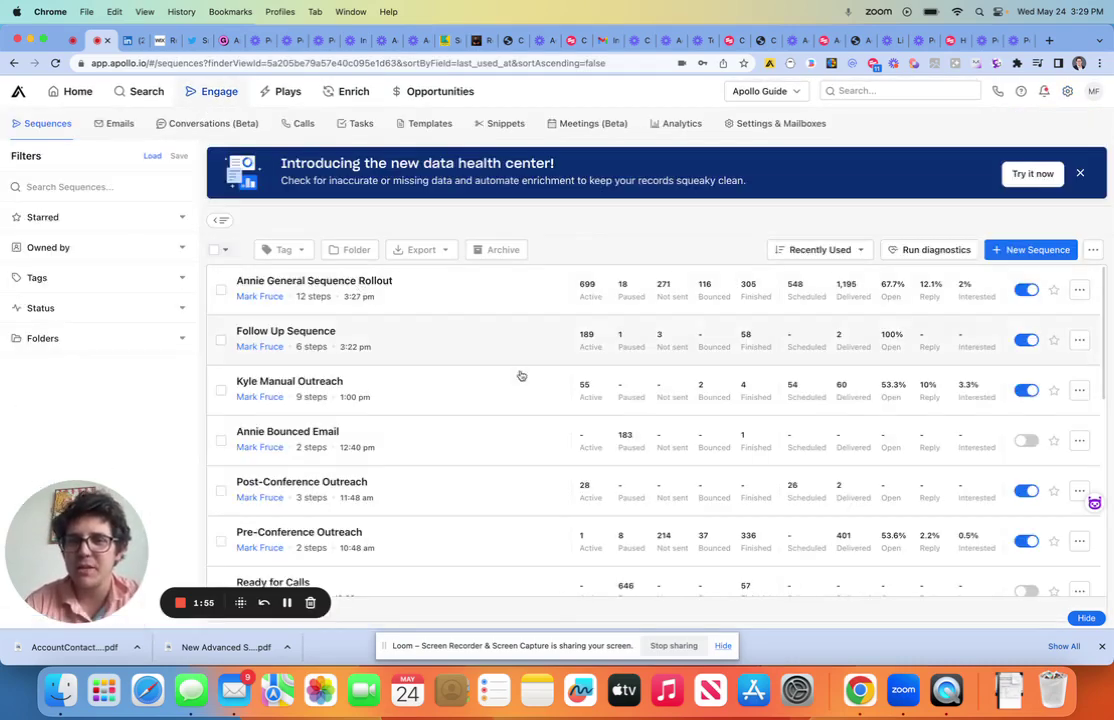
scroll(545, 390, down, 2)
click(527, 415)
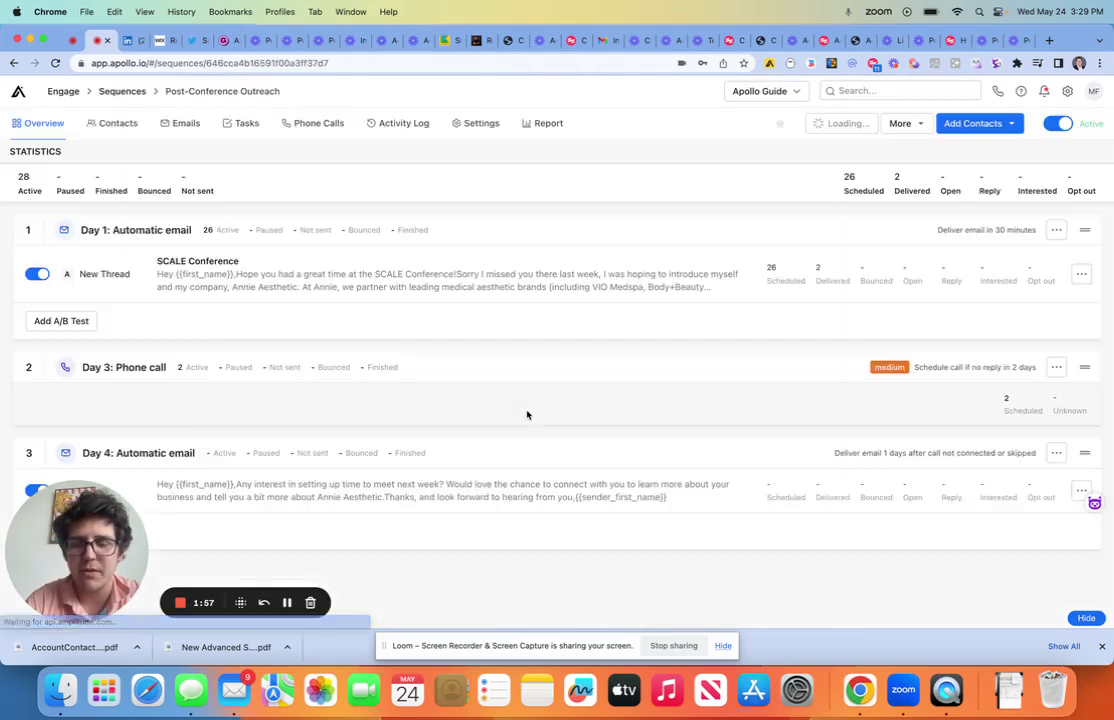
click(481, 123)
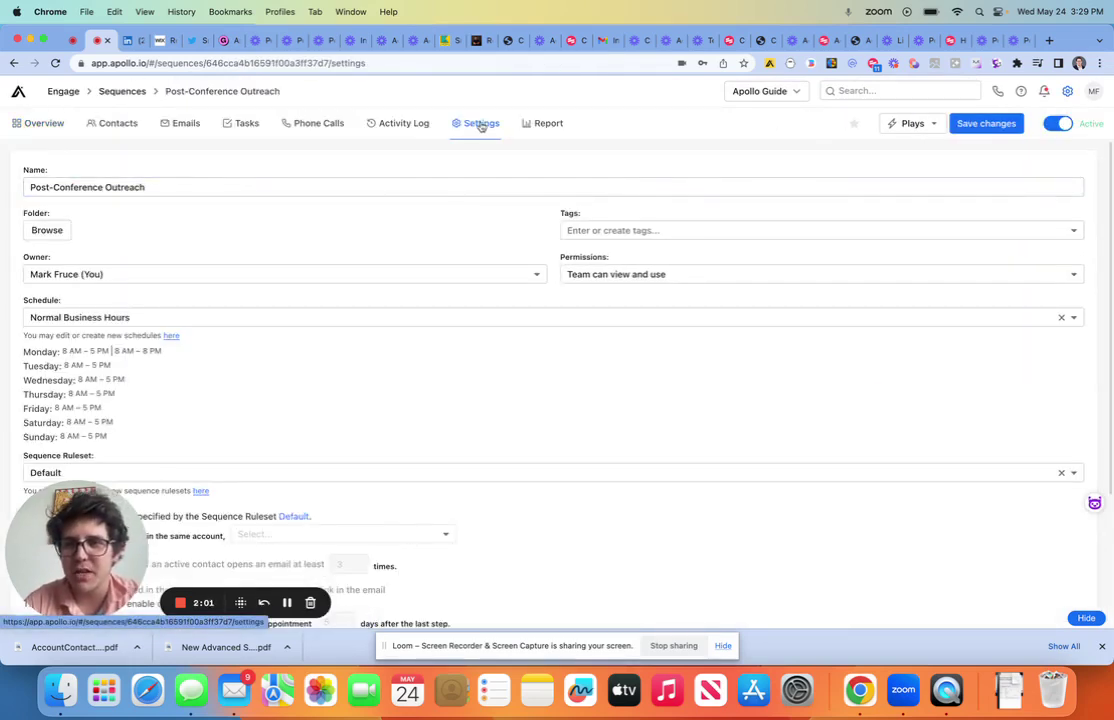
click(330, 317)
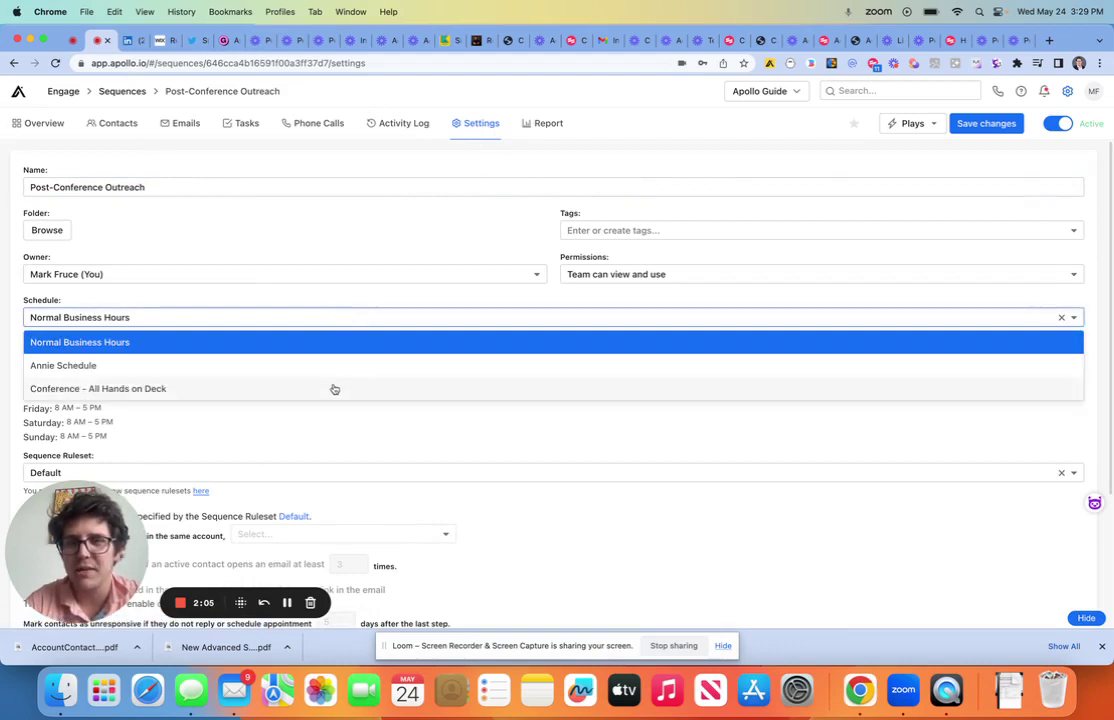
click(333, 234)
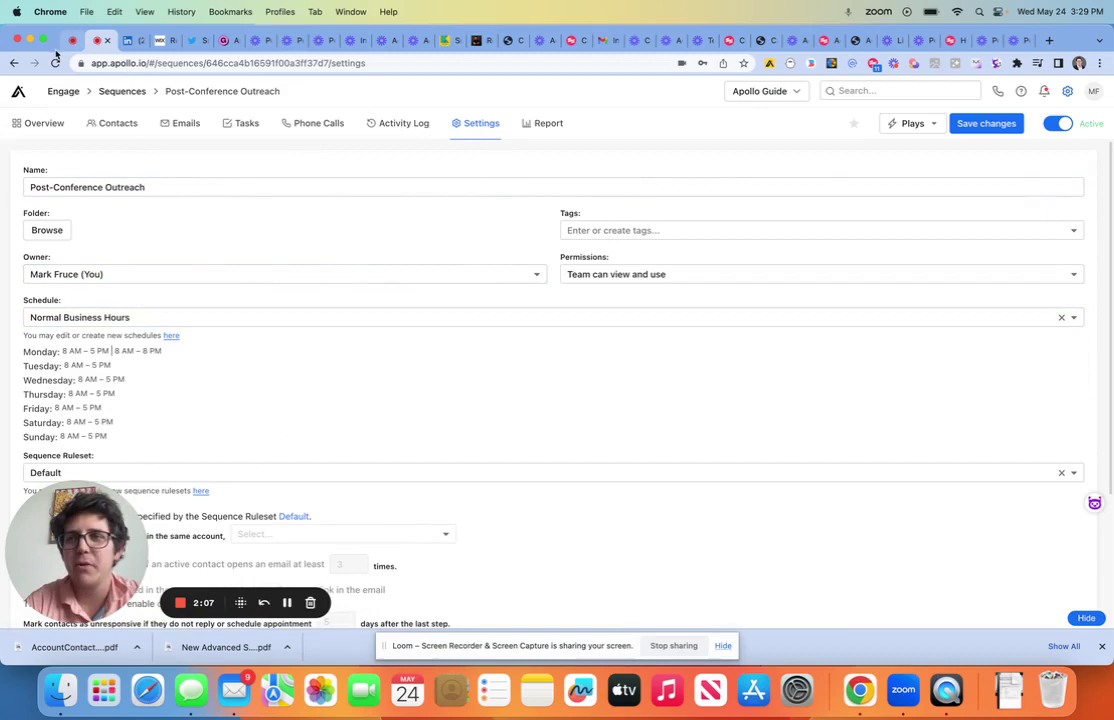
Navigate back to the Post-Conference Outreach overview page.
click(11, 63)
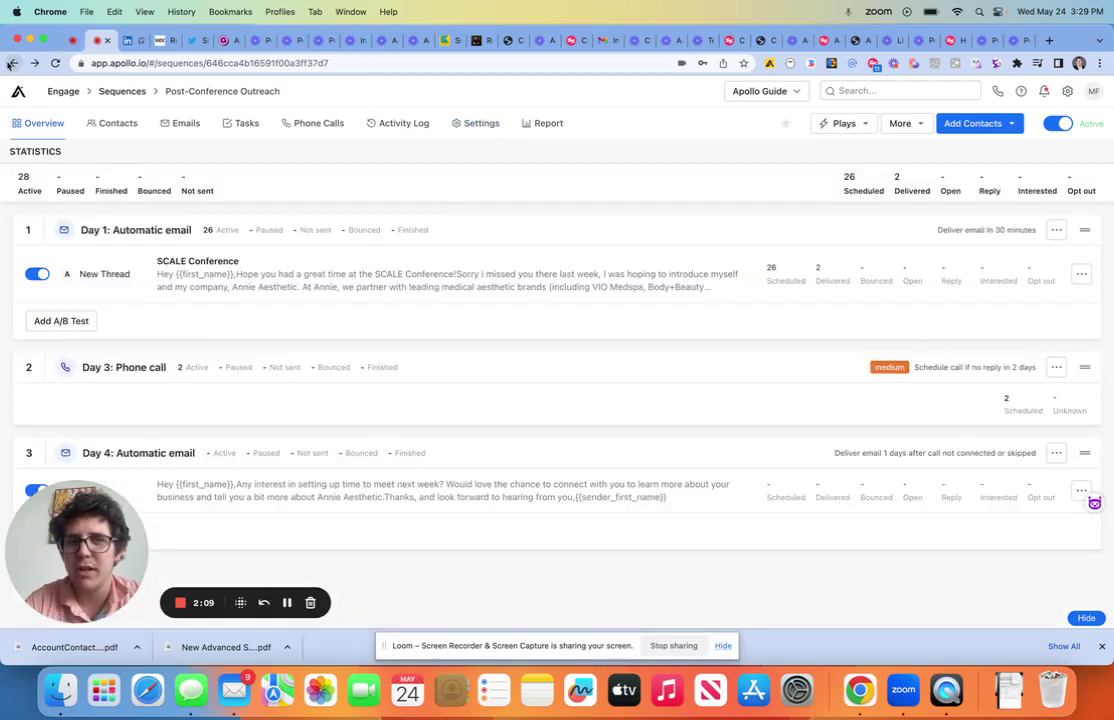
click(11, 63)
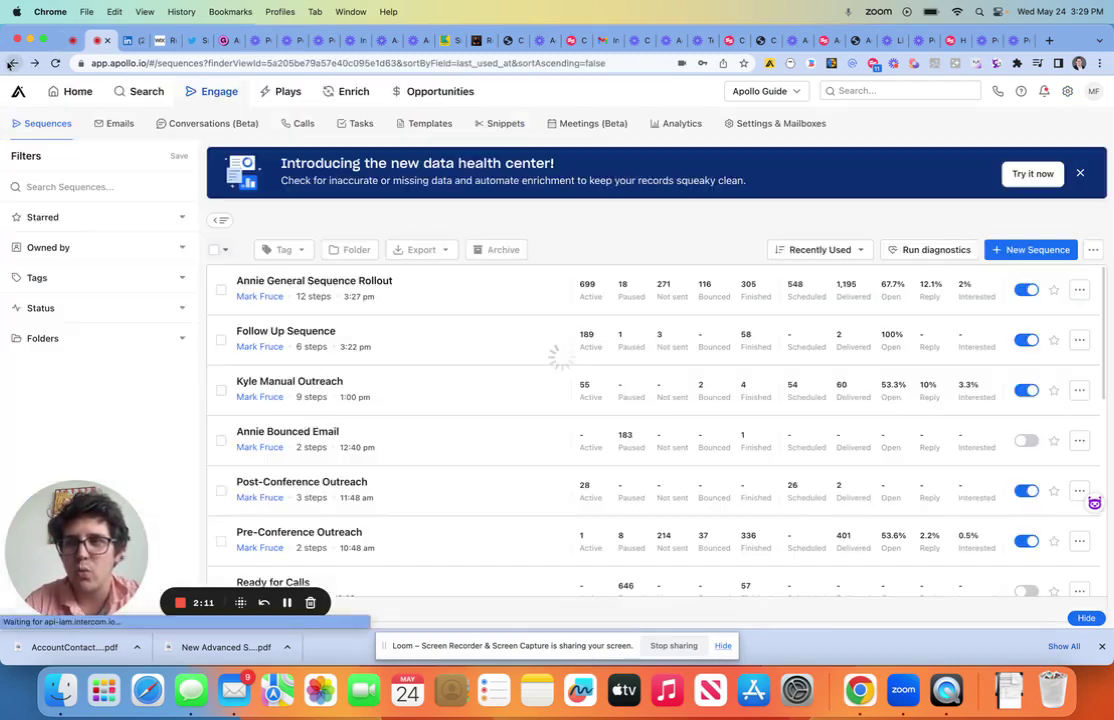
click(33, 64)
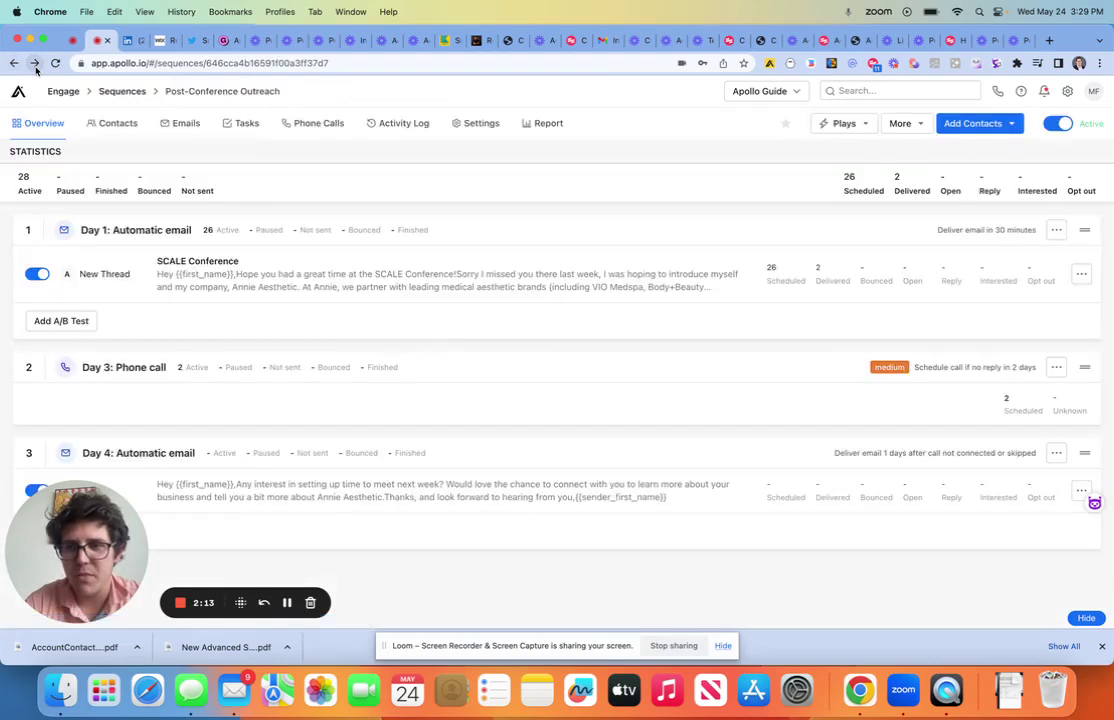
View the Normal Business Hours sending windows, then return to the schedules list.
click(14, 63)
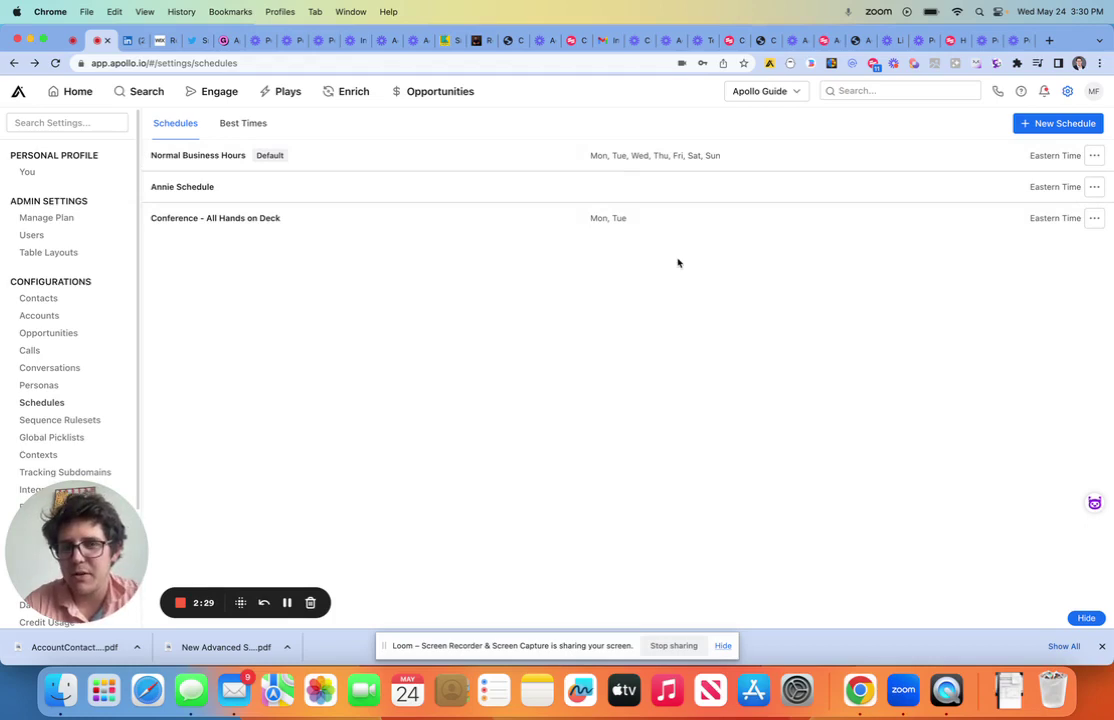
click(629, 165)
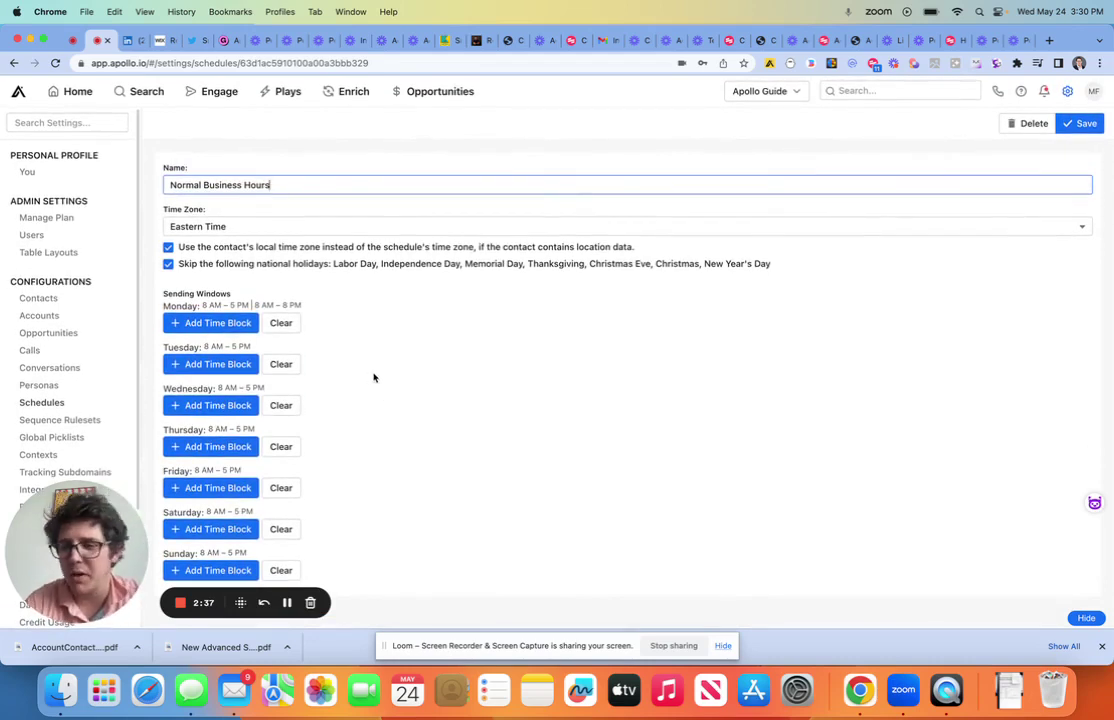
mouse_move(346, 91)
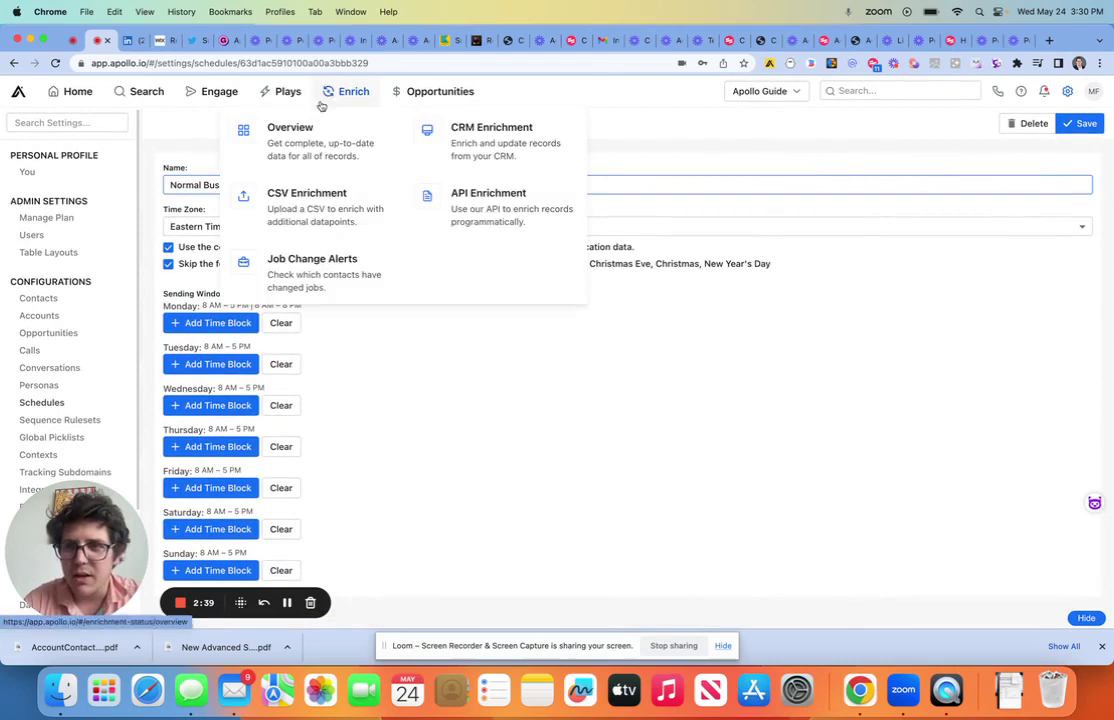
click(13, 63)
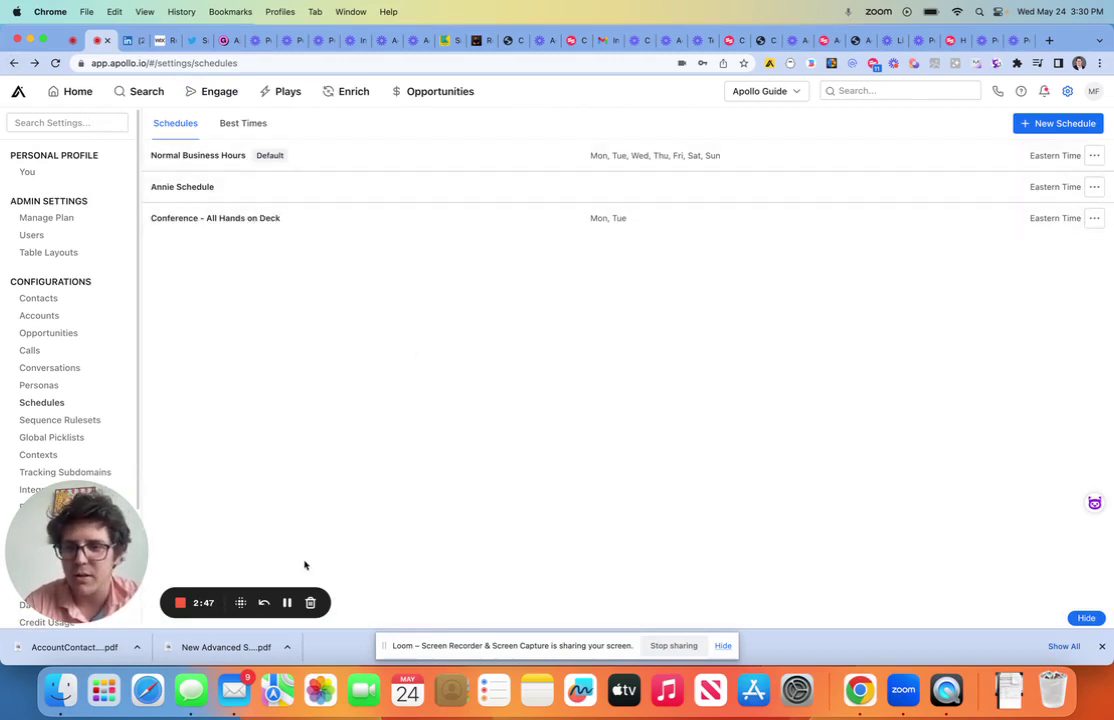
scroll(124, 372, down, 3)
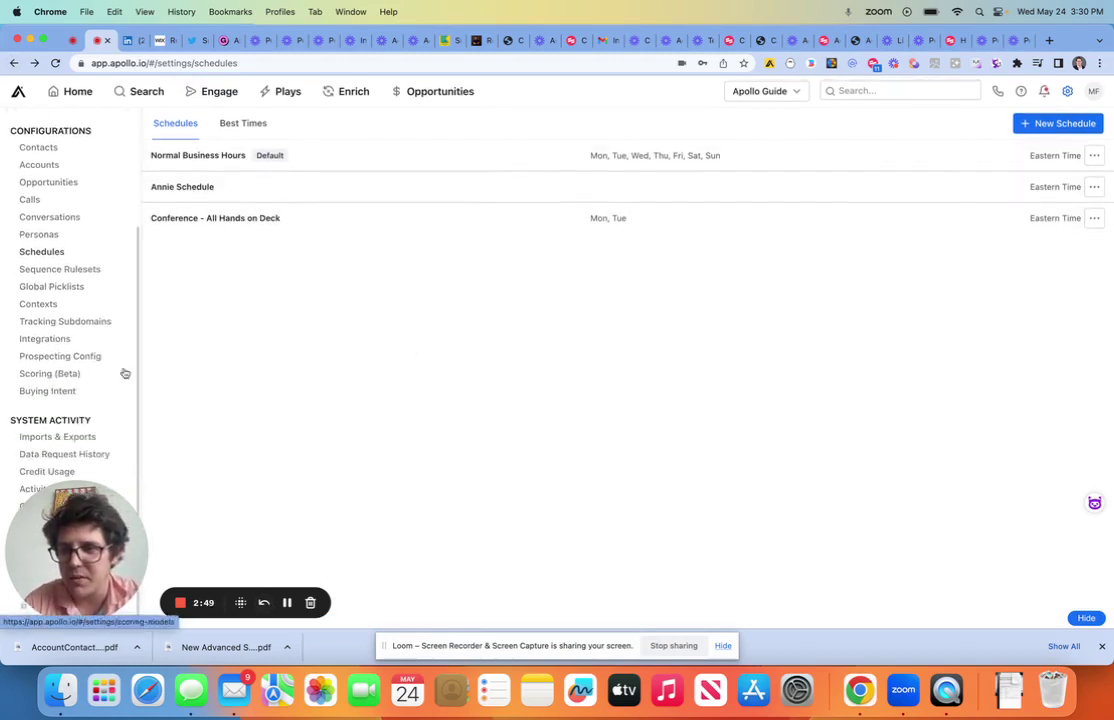
View the Default sequence ruleset's 5-day unresponsive trigger and Not Sent stage rules.
click(56, 270)
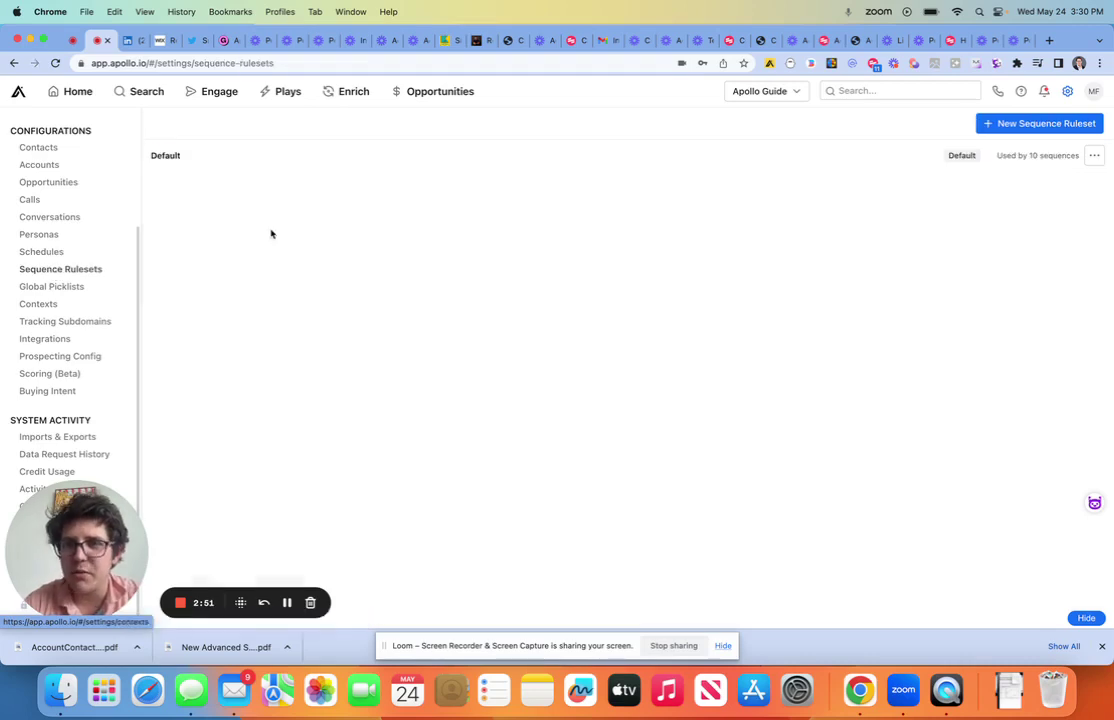
click(385, 157)
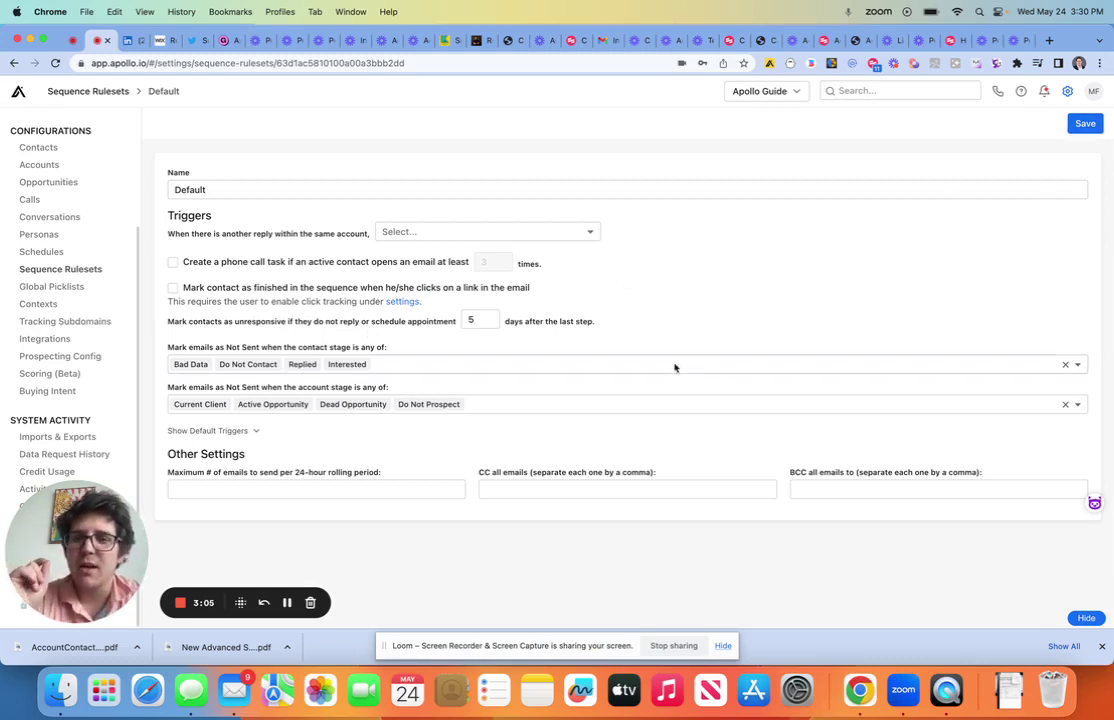
click(52, 147)
scroll(463, 393, down, 5)
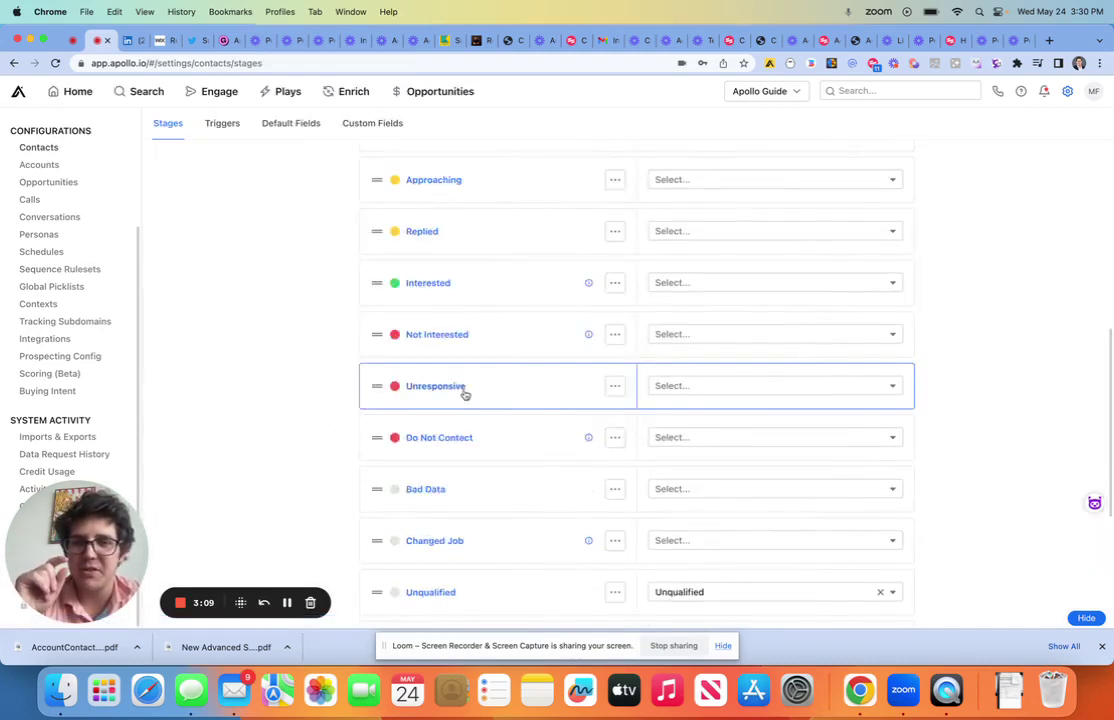
scroll(465, 395, down, 3)
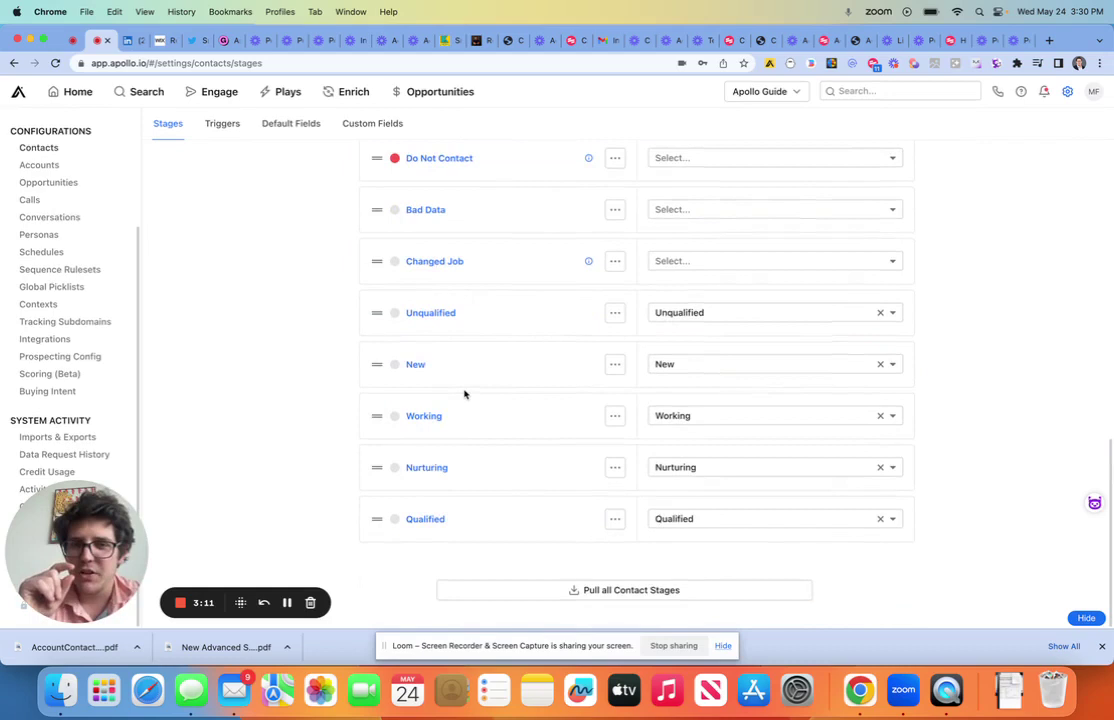
click(38, 271)
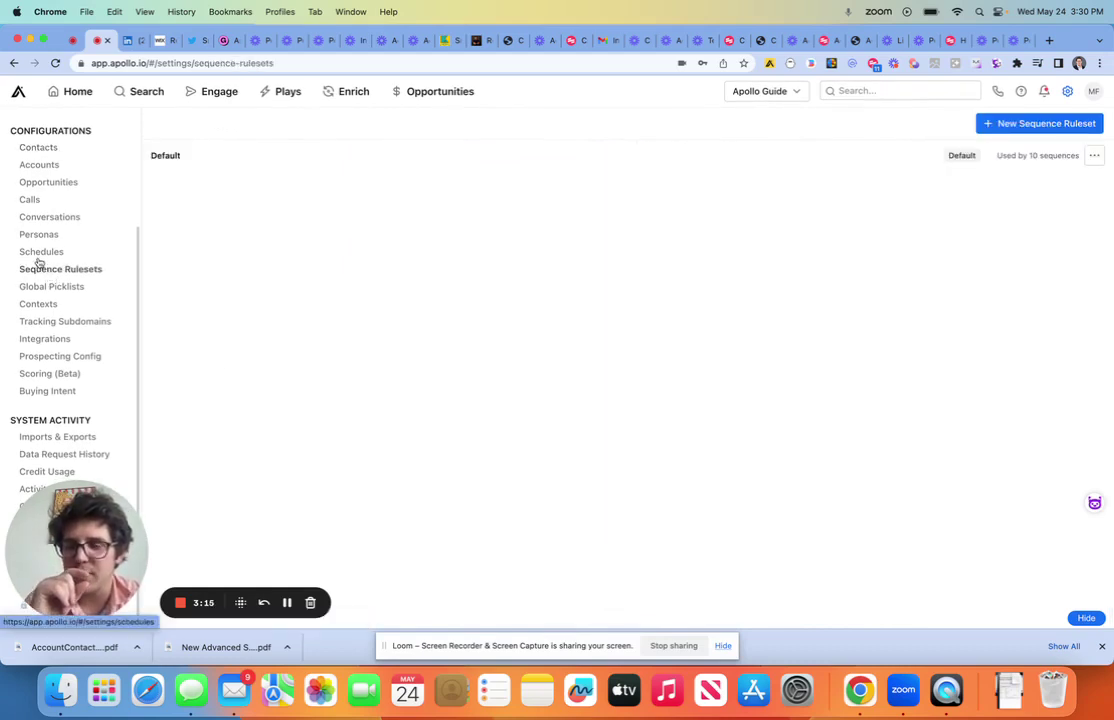
click(242, 178)
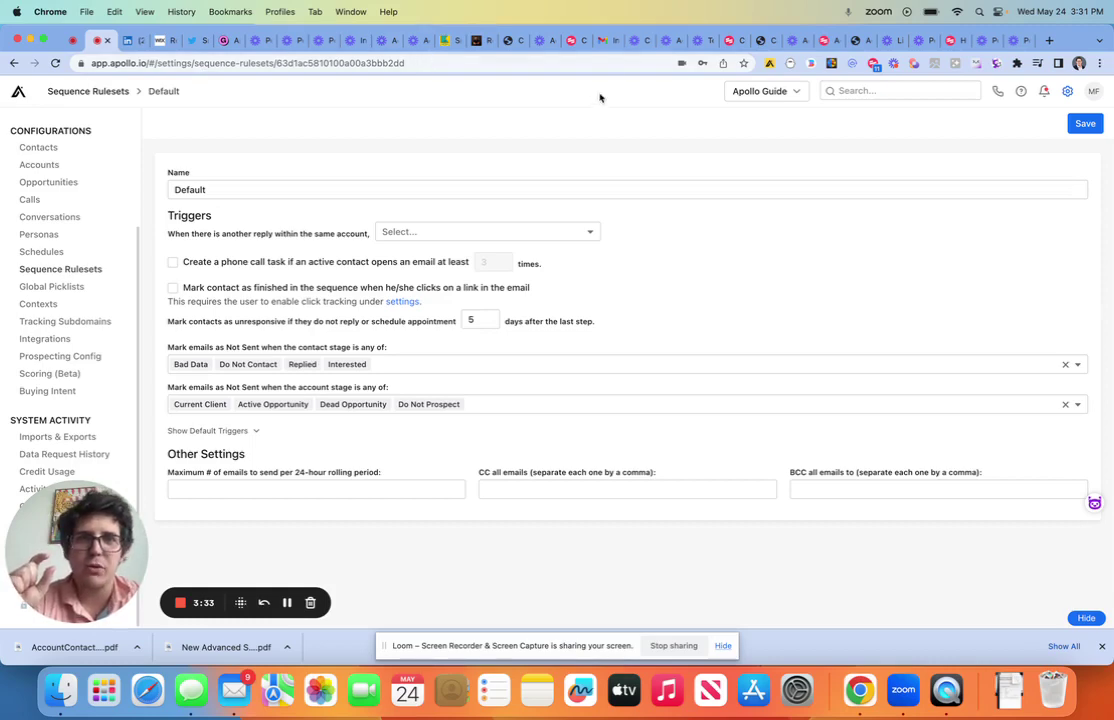
Return to the Apollo tab, check the sequences list's Not Sent counts, then go back.
click(72, 40)
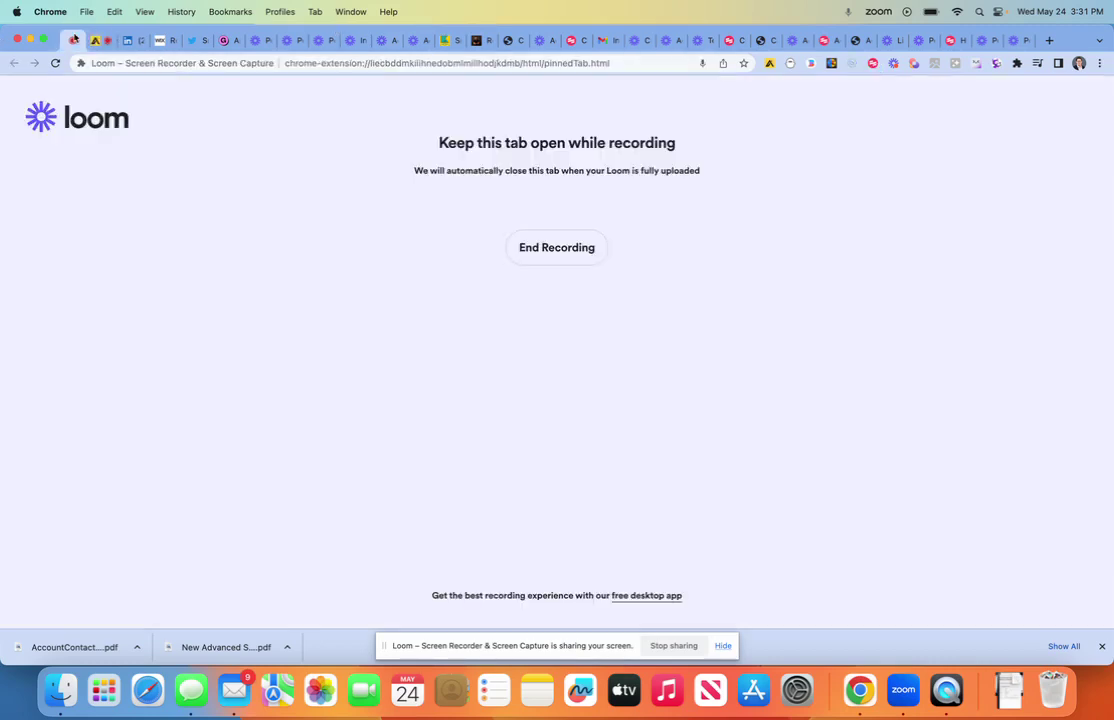
click(128, 40)
click(126, 62)
click(98, 40)
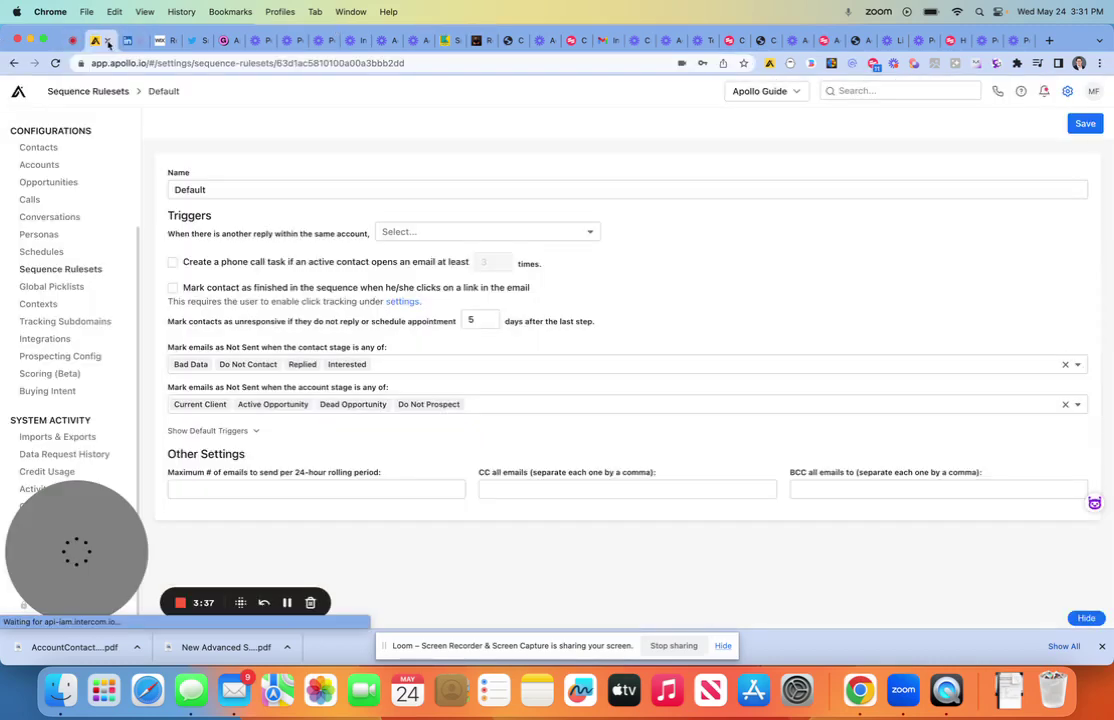
click(18, 91)
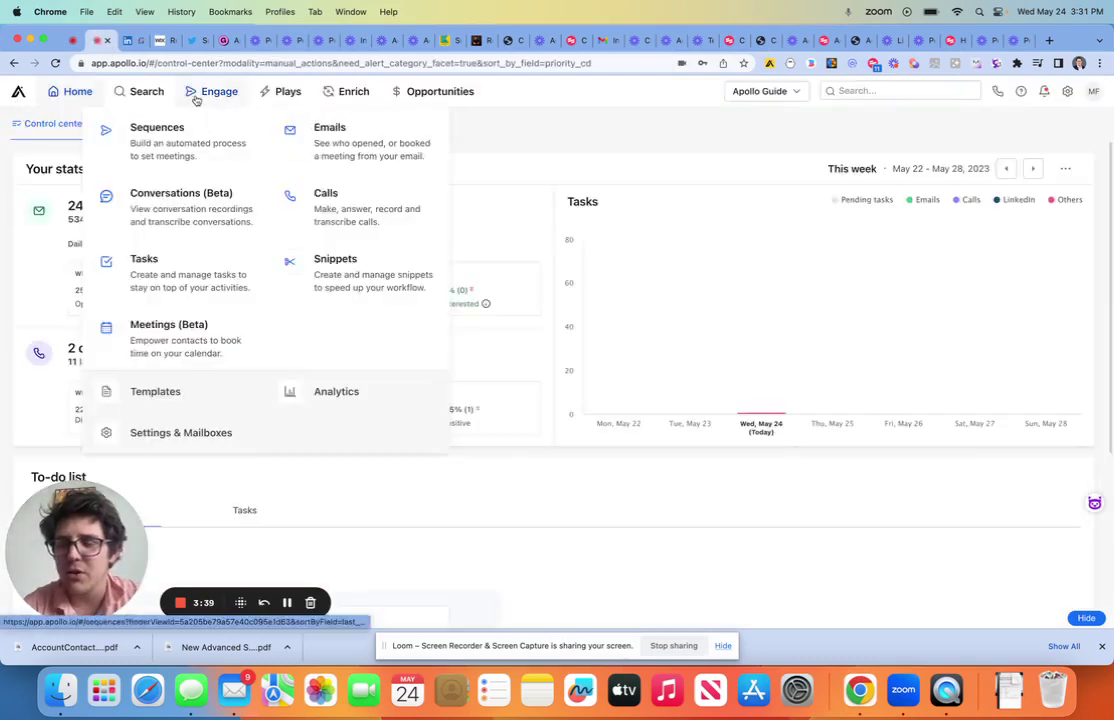
click(209, 98)
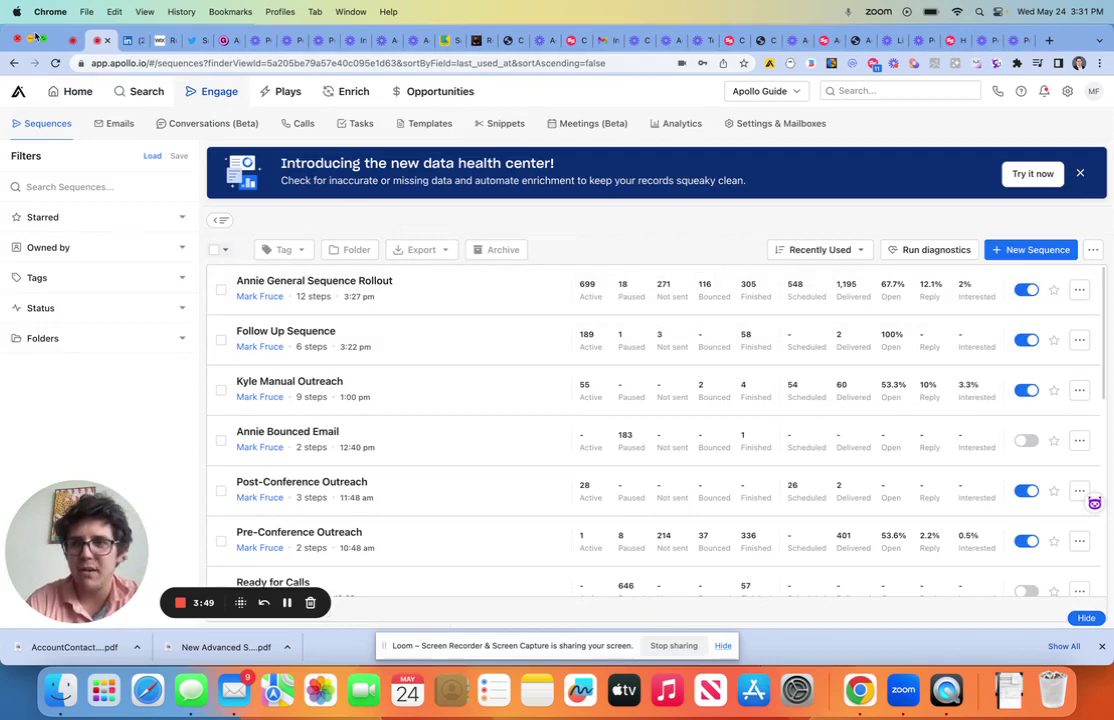
click(14, 63)
Go back to the Default ruleset page and scroll to sections like Global Picklists and Integrations.
click(13, 64)
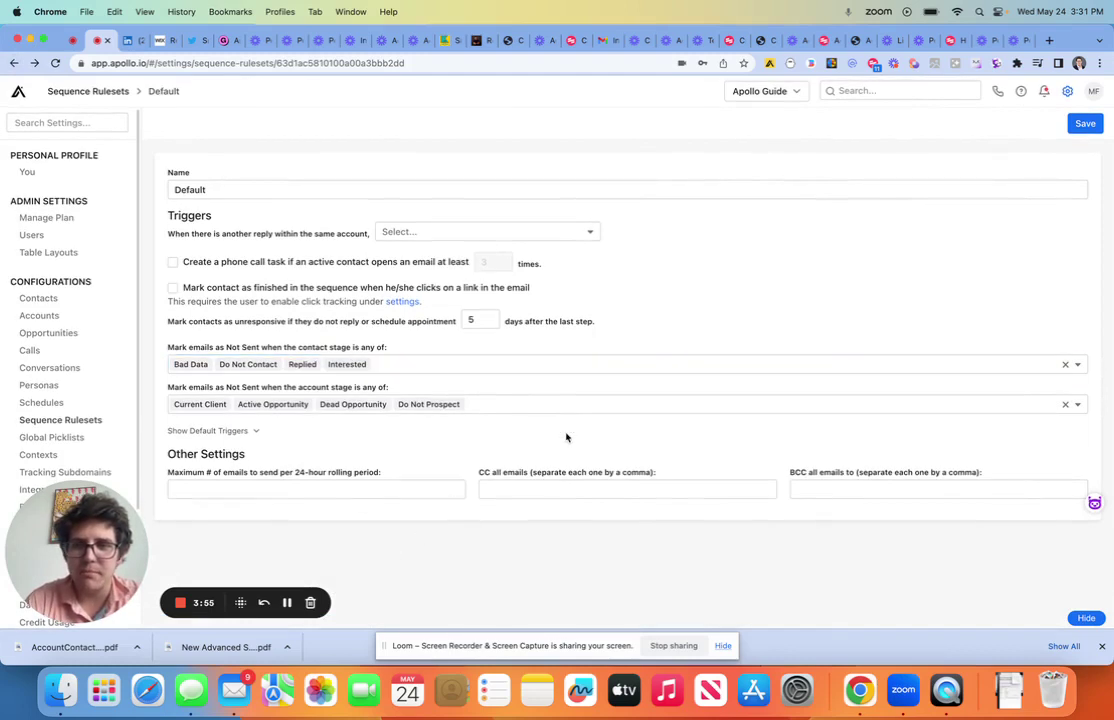
scroll(72, 340, down, 3)
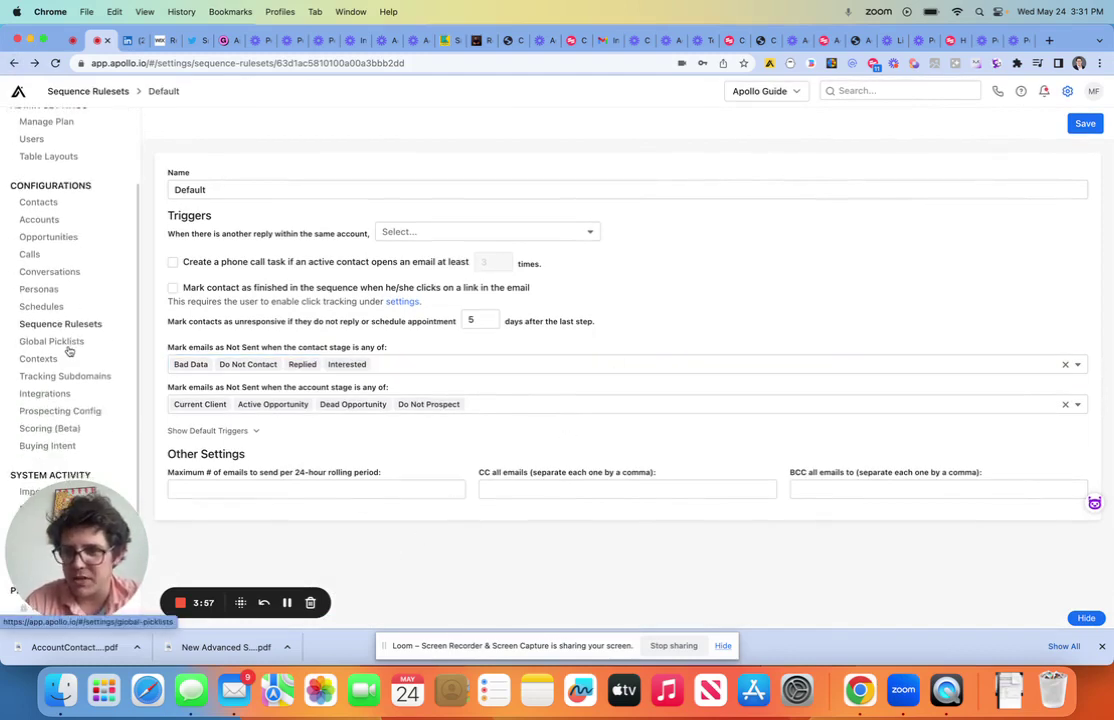